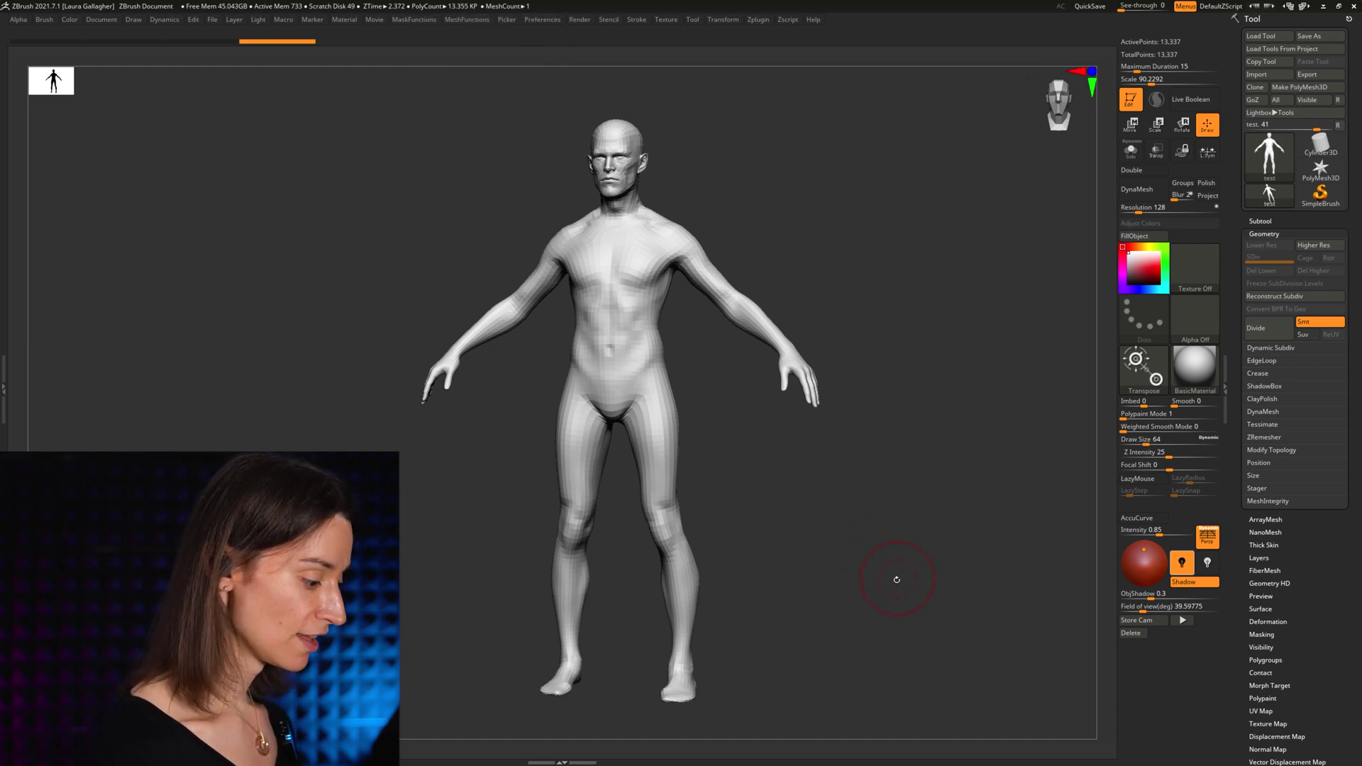
Draw a vertical transpose line from the figure's foot up to head height to measure its full height
{"action": "mouse_move", "coordinate": [891, 572]}
{"action": "left_mouse_down"}
{"action": "mouse_move", "coordinate": [918, 542]}
{"action": "mouse_move", "coordinate": [910, 590]}
{"action": "left_mouse_up"}
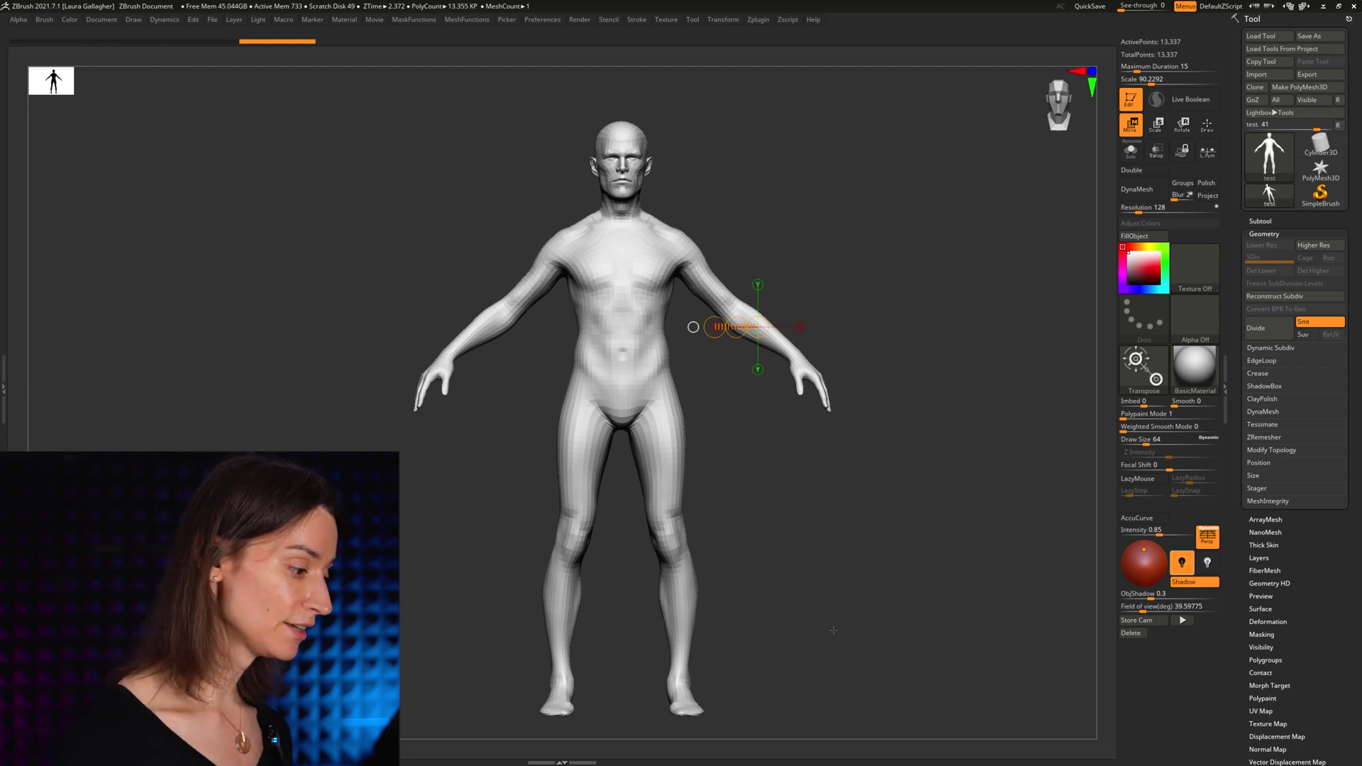
{"action": "left_click_drag", "start_coordinate": [834, 630], "coordinate": [892, 622]}
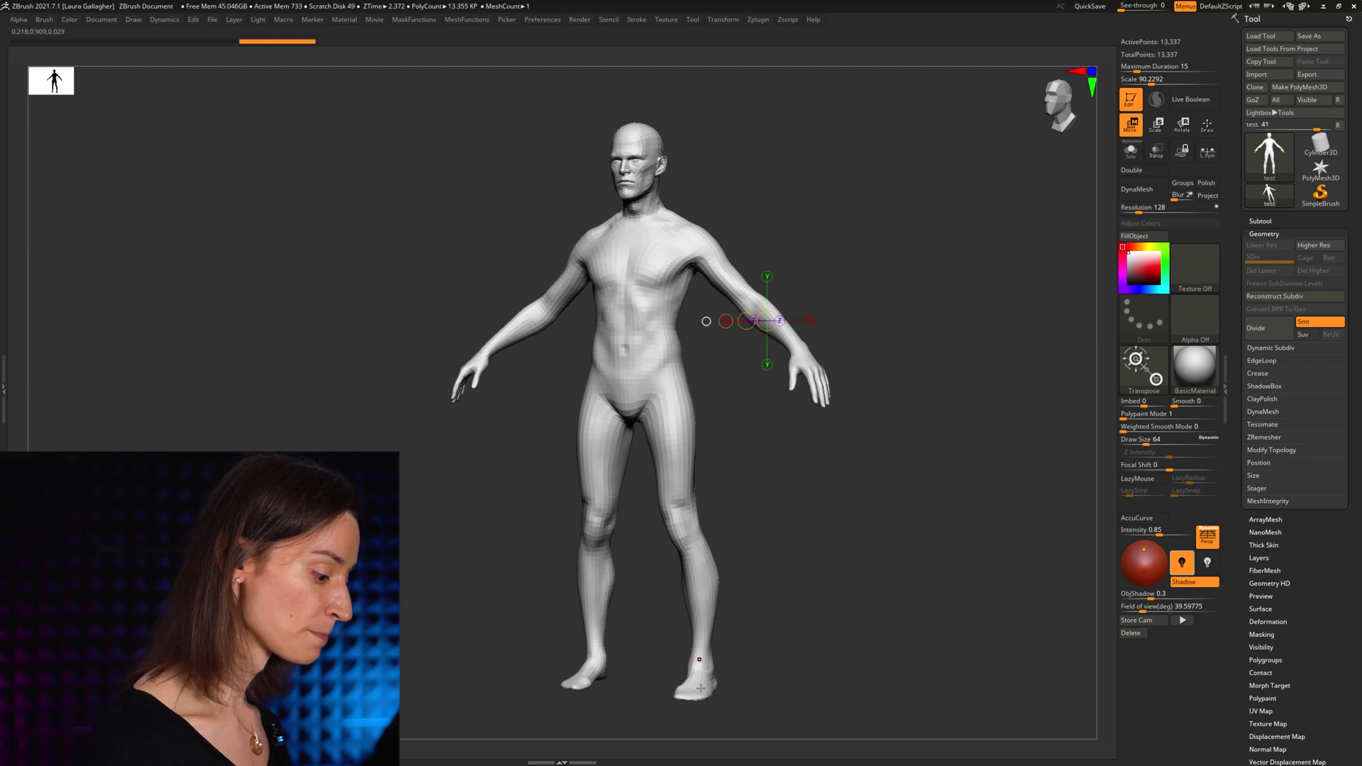
{"action": "left_click_drag", "start_coordinate": [710, 670], "coordinate": [699, 125]}
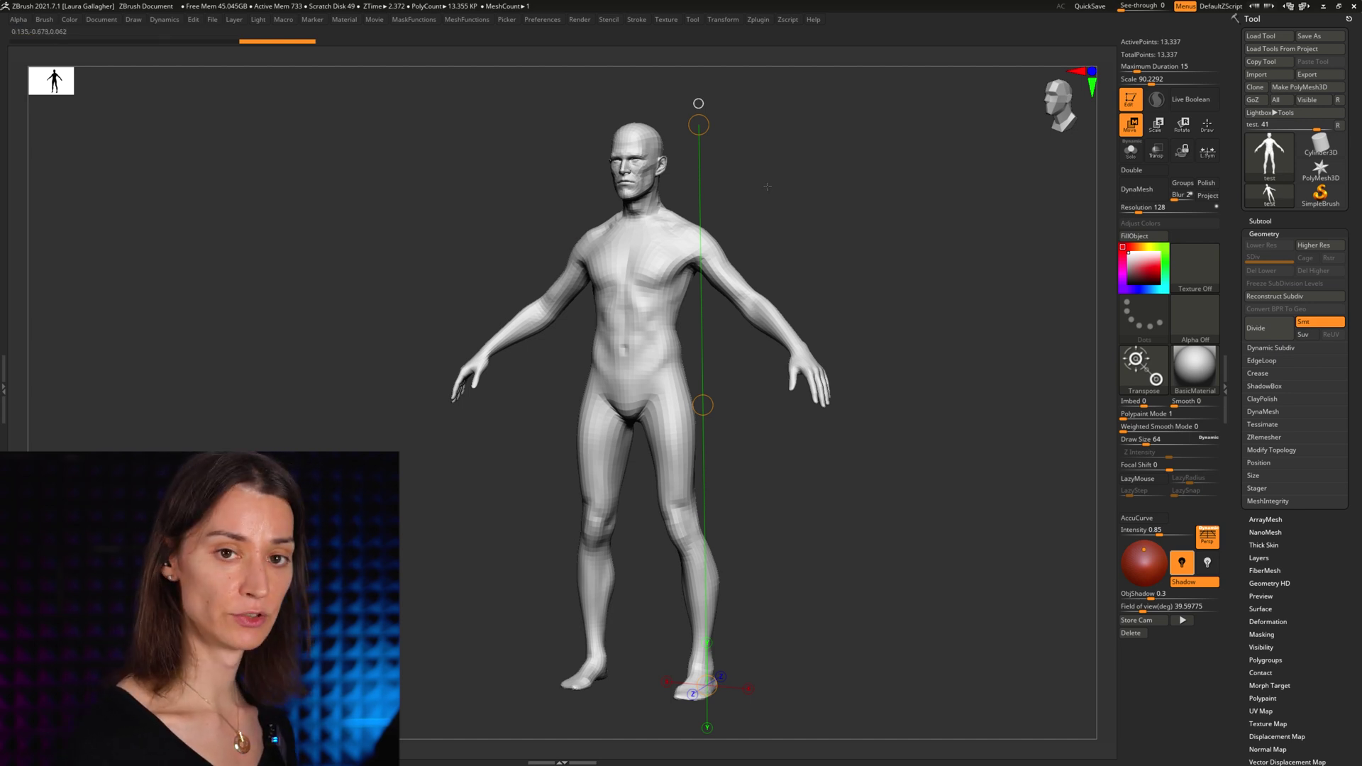
{"action": "left_click_drag", "start_coordinate": [767, 187], "coordinate": [784, 189]}
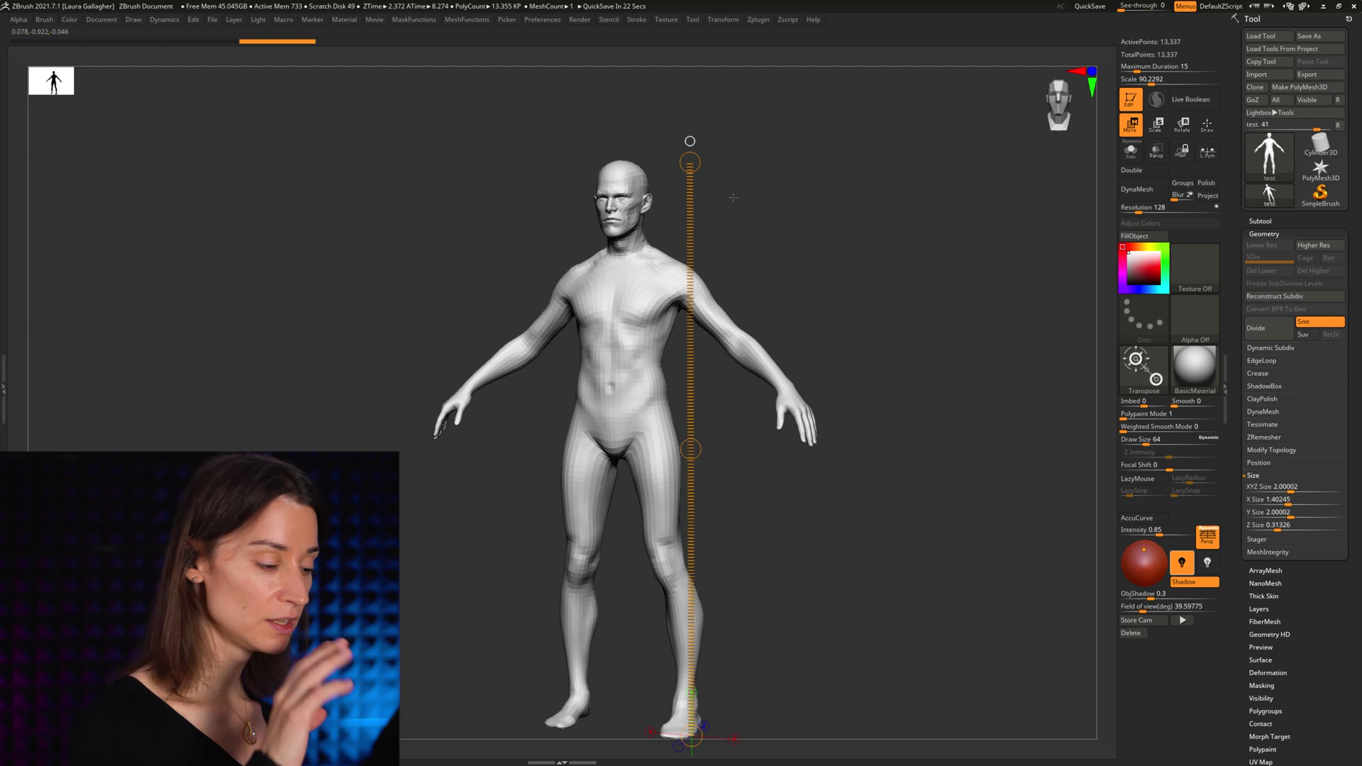
Draw a vertical transpose line from the top of the figure's head down to the chin
{"action": "left_click", "coordinate": [518, 115]}
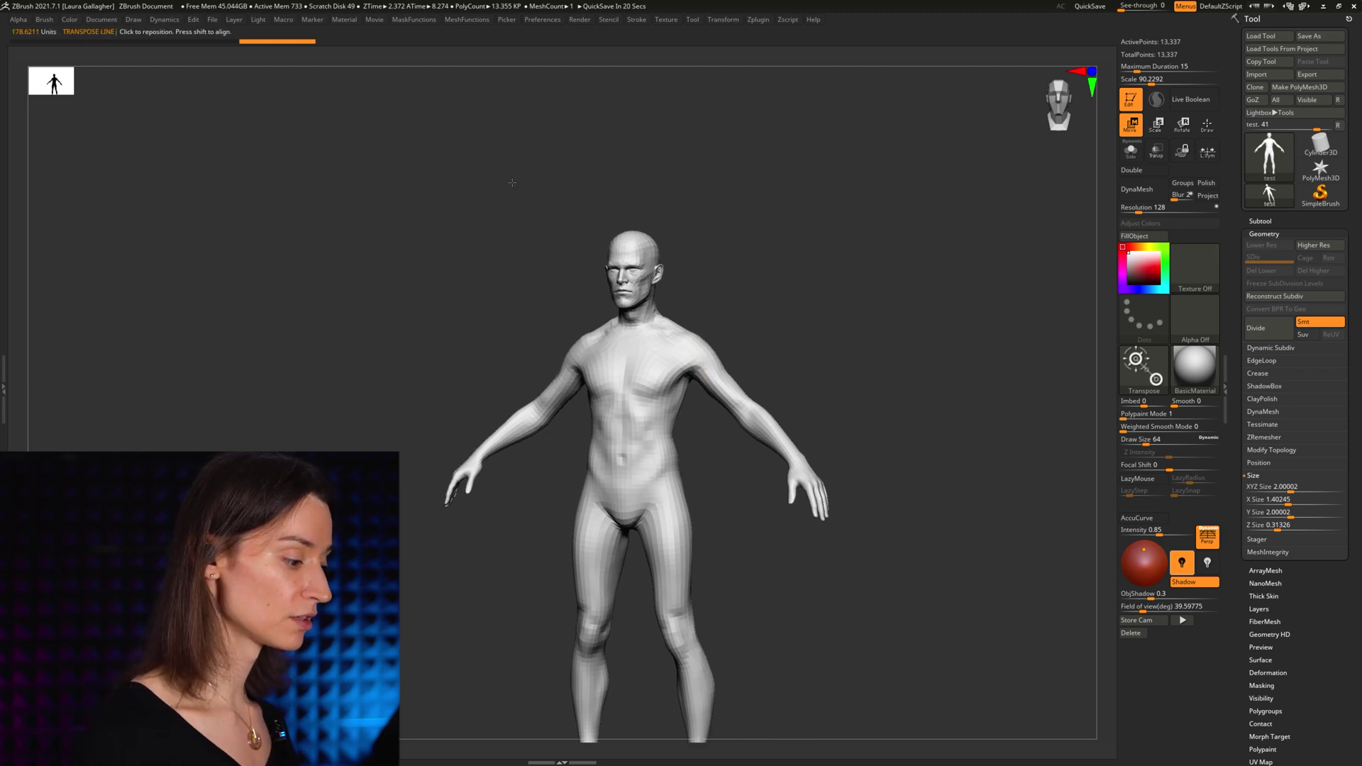
{"action": "left_click_drag", "start_coordinate": [518, 115], "coordinate": [497, 227], "text": "alt"}
{"action": "left_click_drag", "start_coordinate": [761, 752], "coordinate": [759, 163], "text": "shift"}
{"action": "left_click_drag", "start_coordinate": [438, 260], "coordinate": [552, 238]}
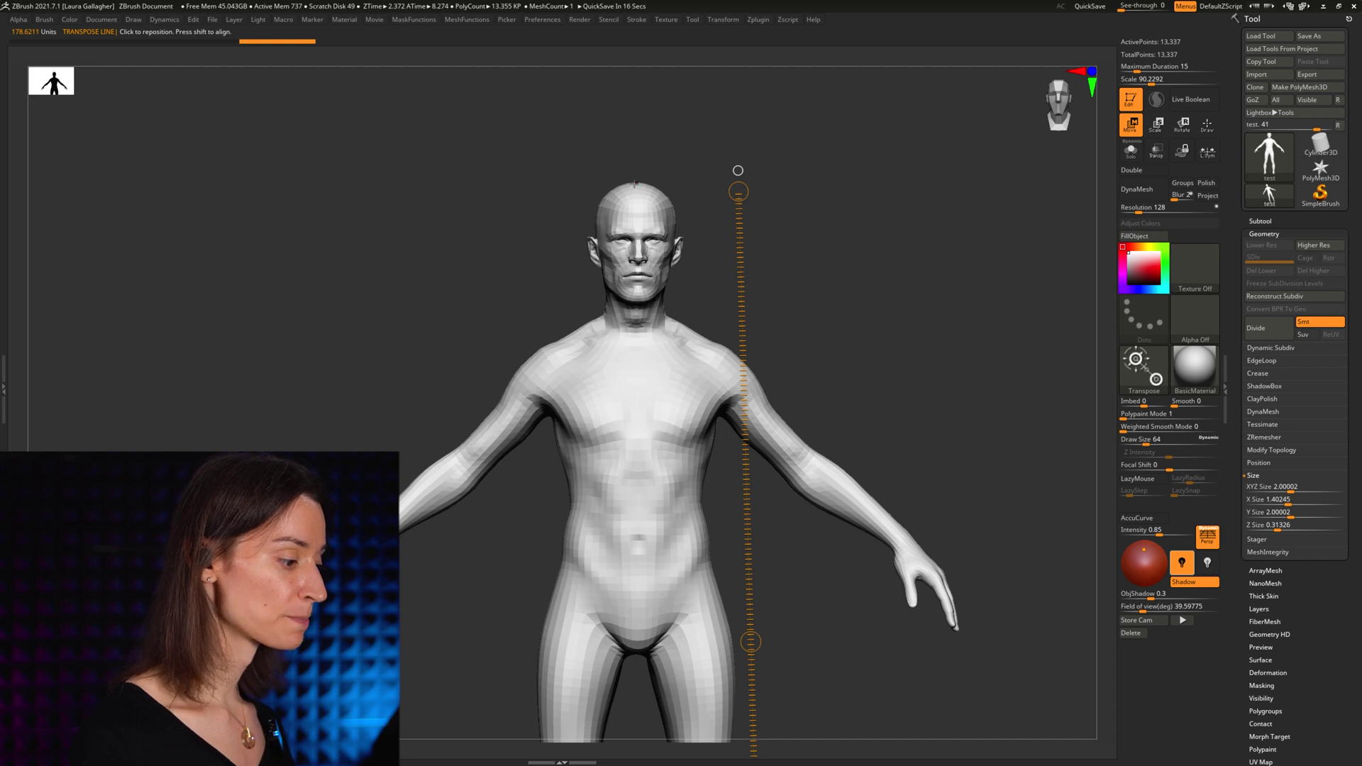
{"action": "mouse_move", "coordinate": [637, 186]}
{"action": "left_mouse_down"}
{"action": "mouse_move", "coordinate": [637, 327]}
{"action": "mouse_move", "coordinate": [640, 303]}
{"action": "left_mouse_up"}
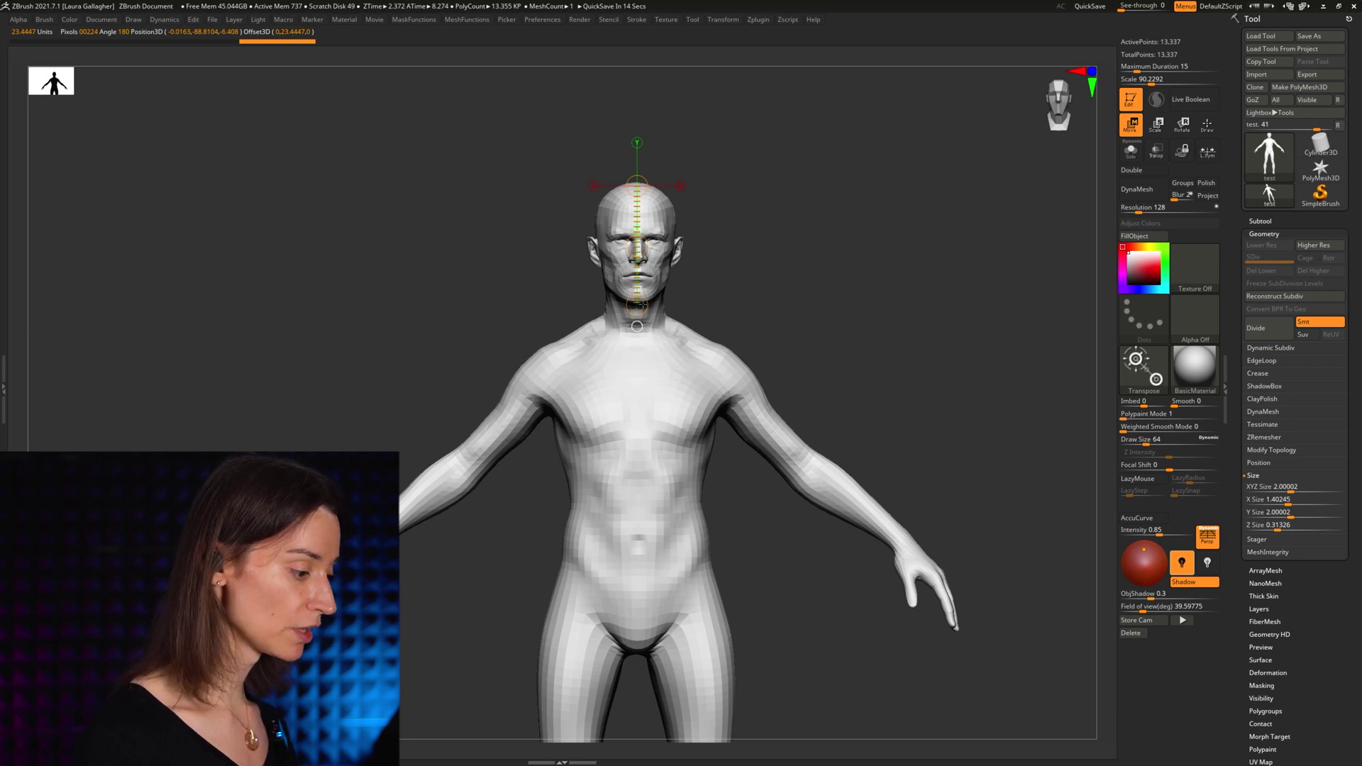
{"action": "mouse_move", "coordinate": [640, 303]}
{"action": "left_mouse_down"}
{"action": "mouse_move", "coordinate": [637, 161]}
{"action": "mouse_move", "coordinate": [637, 326]}
{"action": "left_mouse_up"}
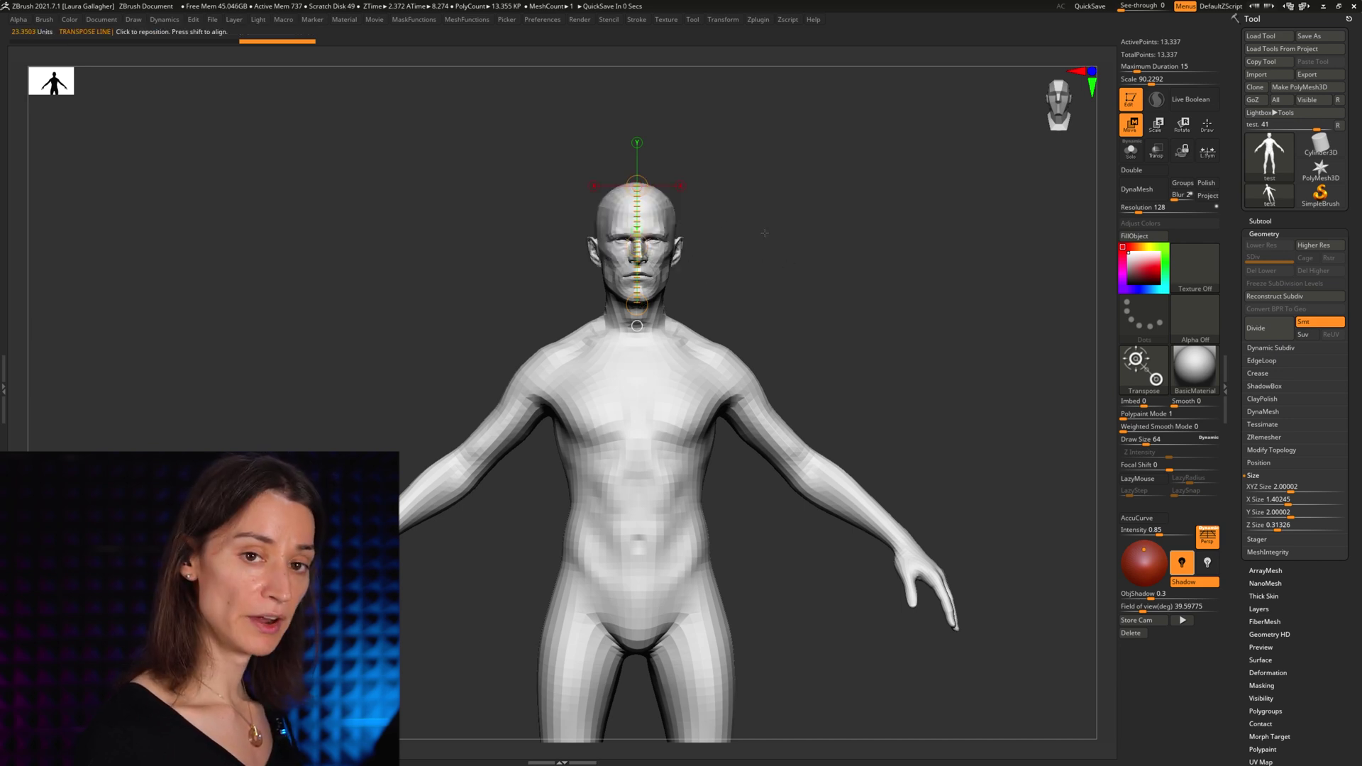
{"action": "left_click_drag", "start_coordinate": [843, 205], "coordinate": [738, 208]}
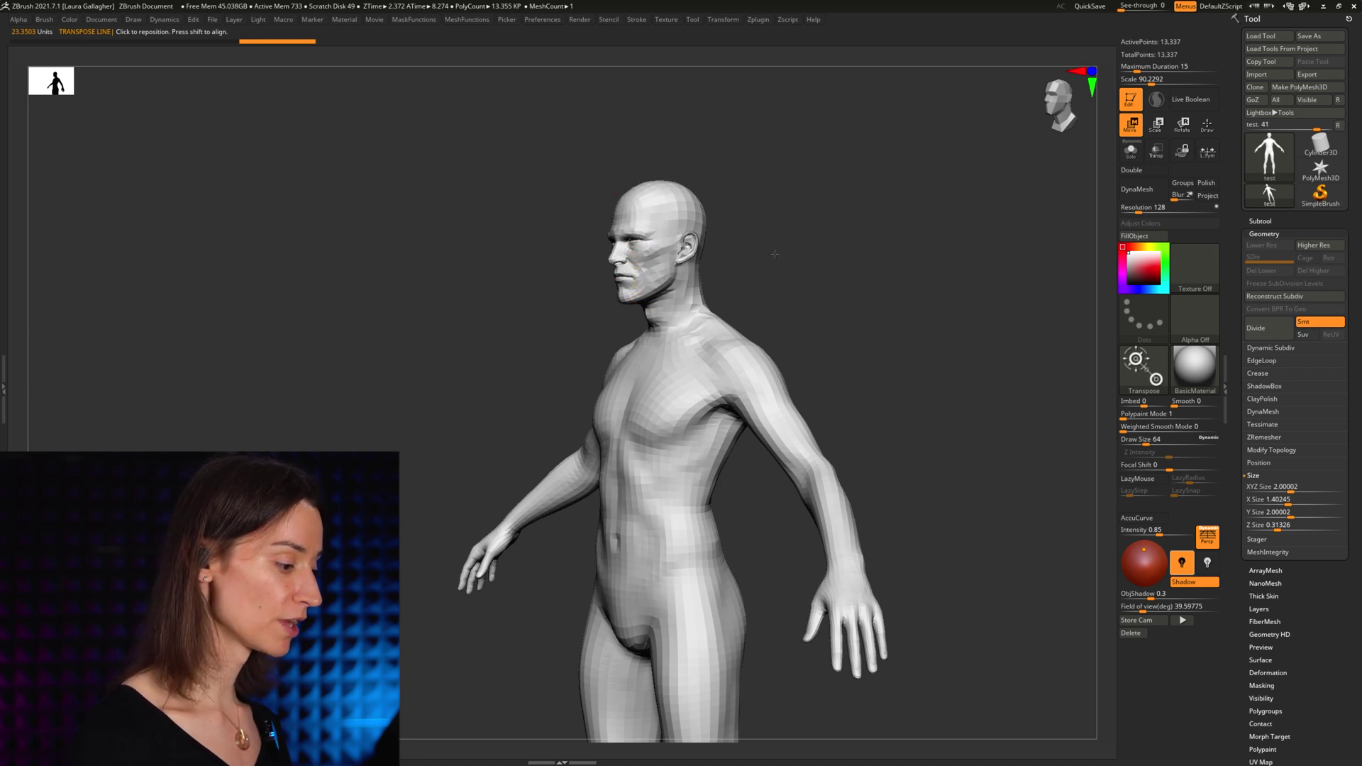
{"action": "left_click_drag", "start_coordinate": [769, 258], "coordinate": [810, 272], "text": "shift"}
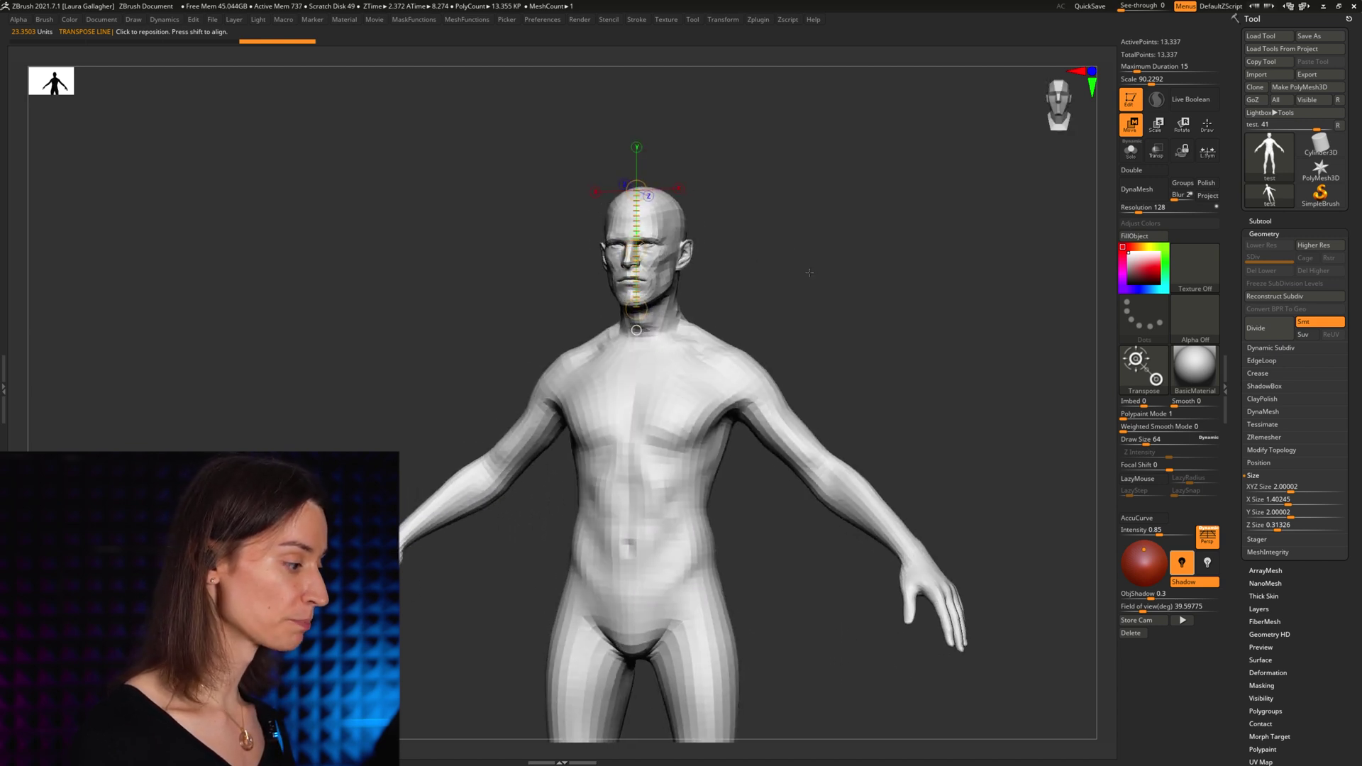
Set the transpose units' calibration distance to 1 so that one unit equals the head's length
{"action": "left_click", "coordinate": [536, 21]}
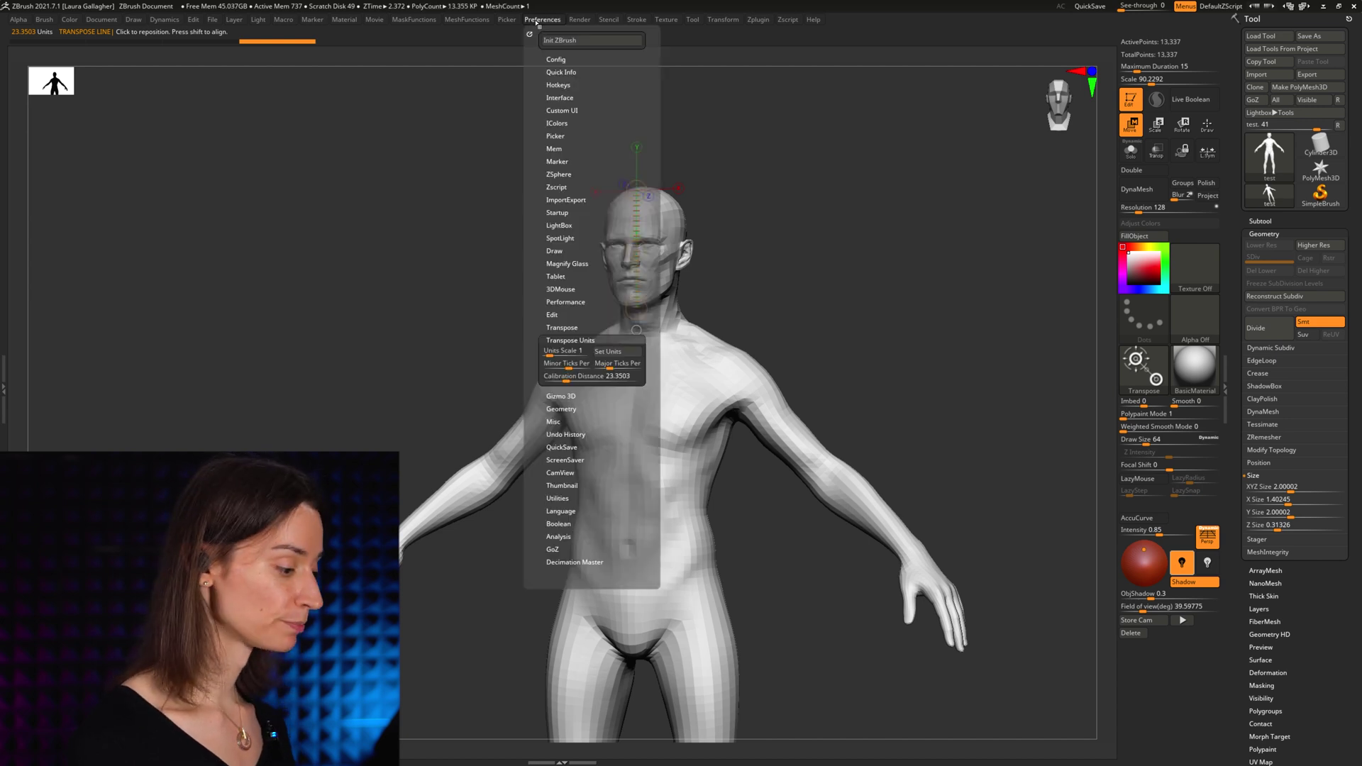
{"action": "left_click", "coordinate": [567, 340]}
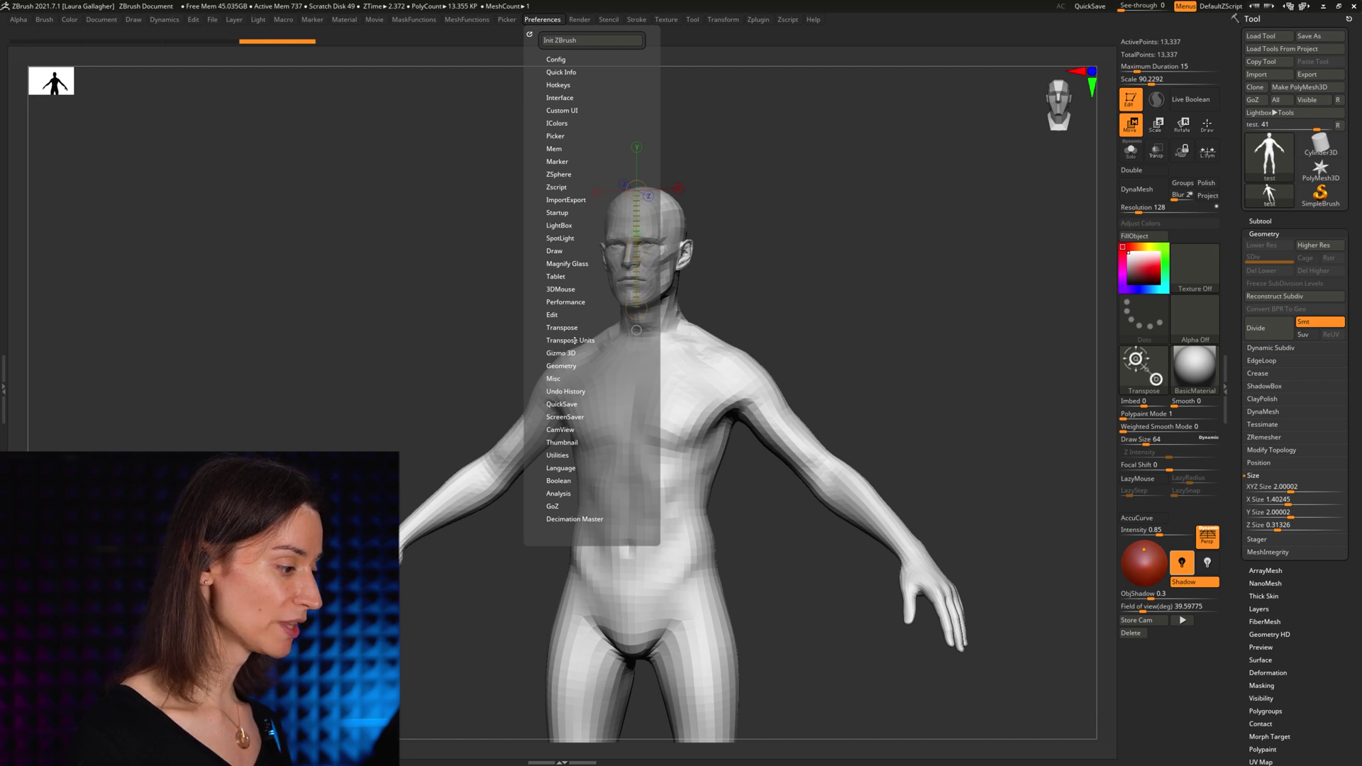
{"action": "left_click", "coordinate": [574, 340]}
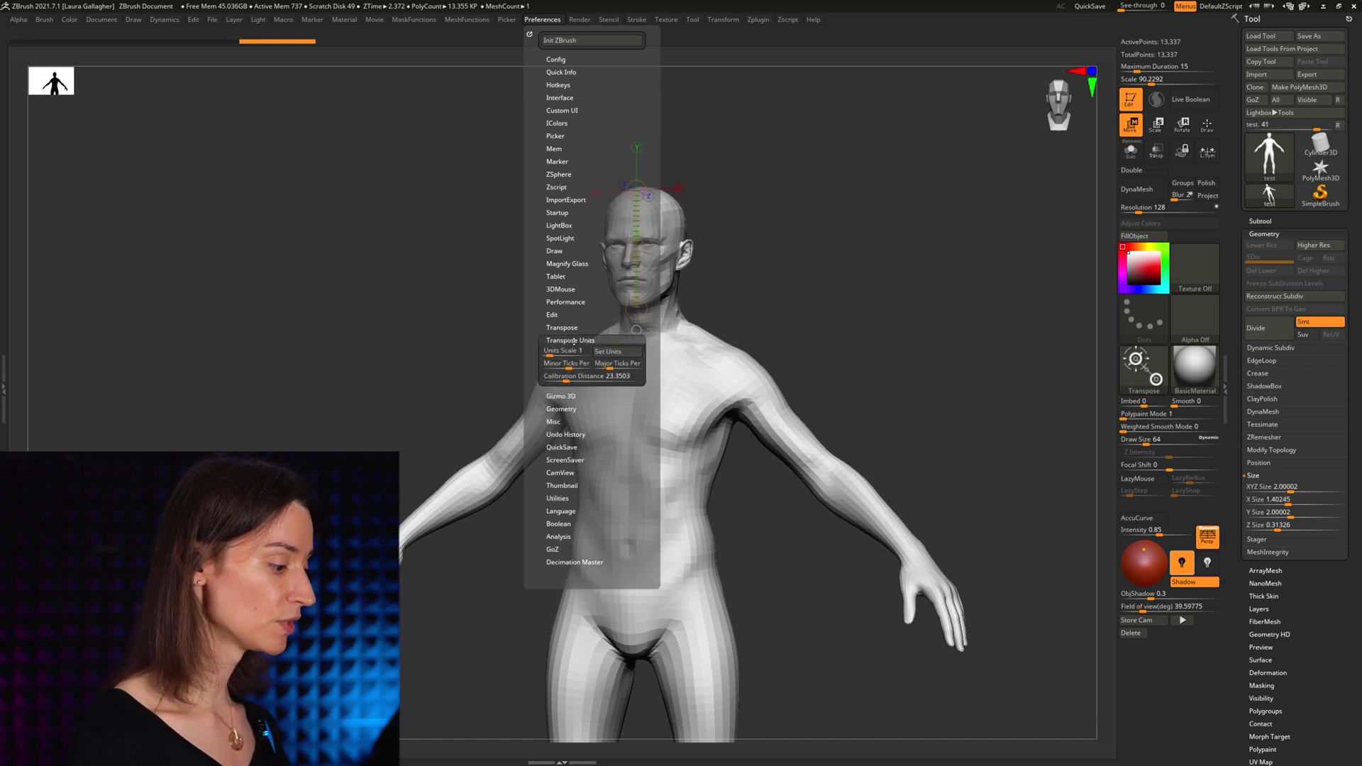
{"action": "left_click", "coordinate": [568, 351]}
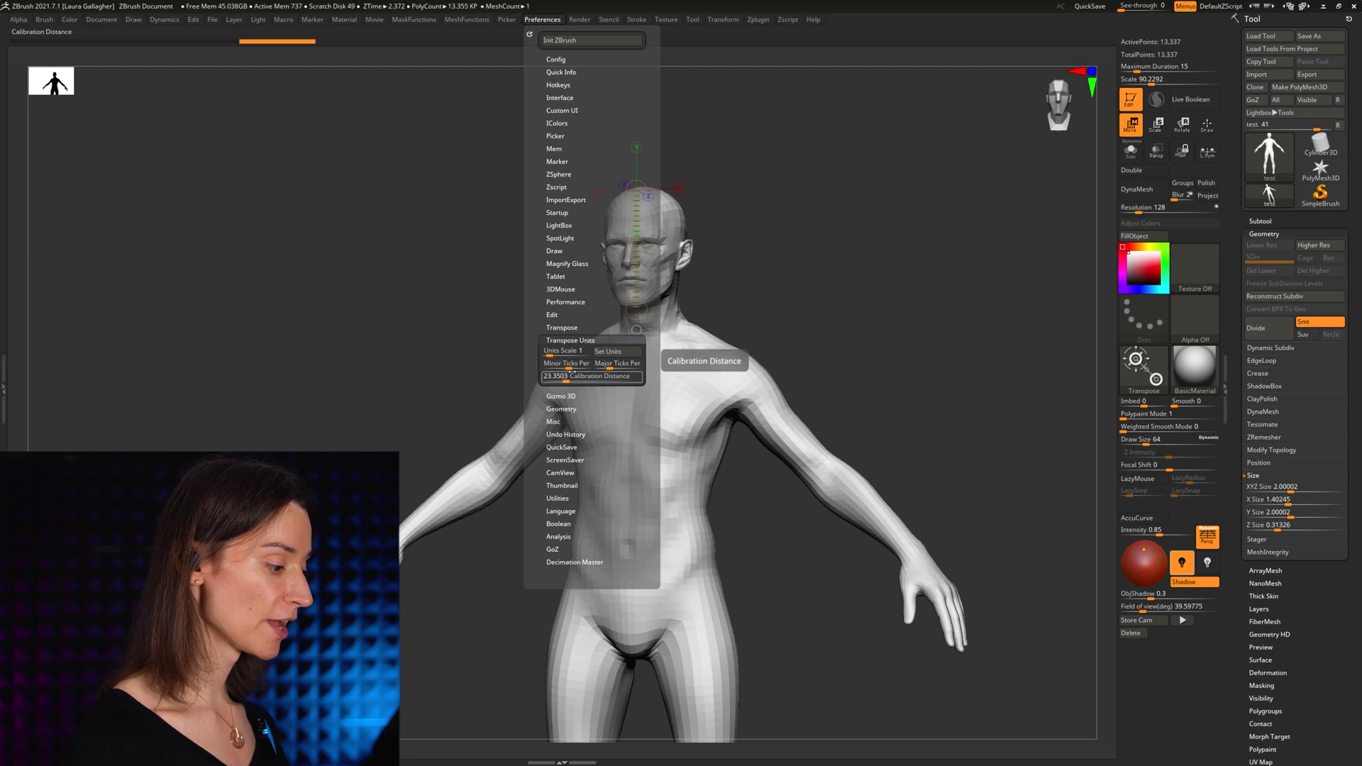
{"action": "left_click", "coordinate": [574, 364]}
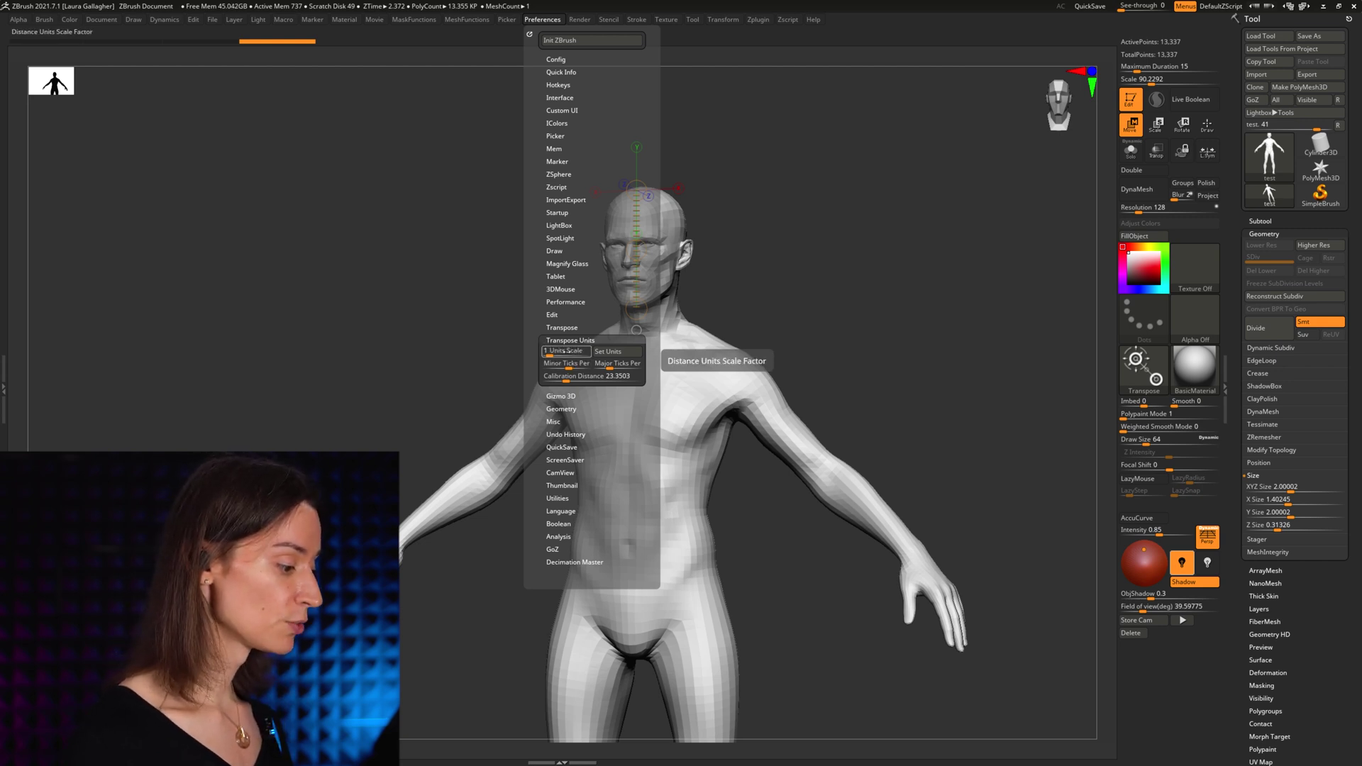
{"action": "left_click", "coordinate": [565, 376]}
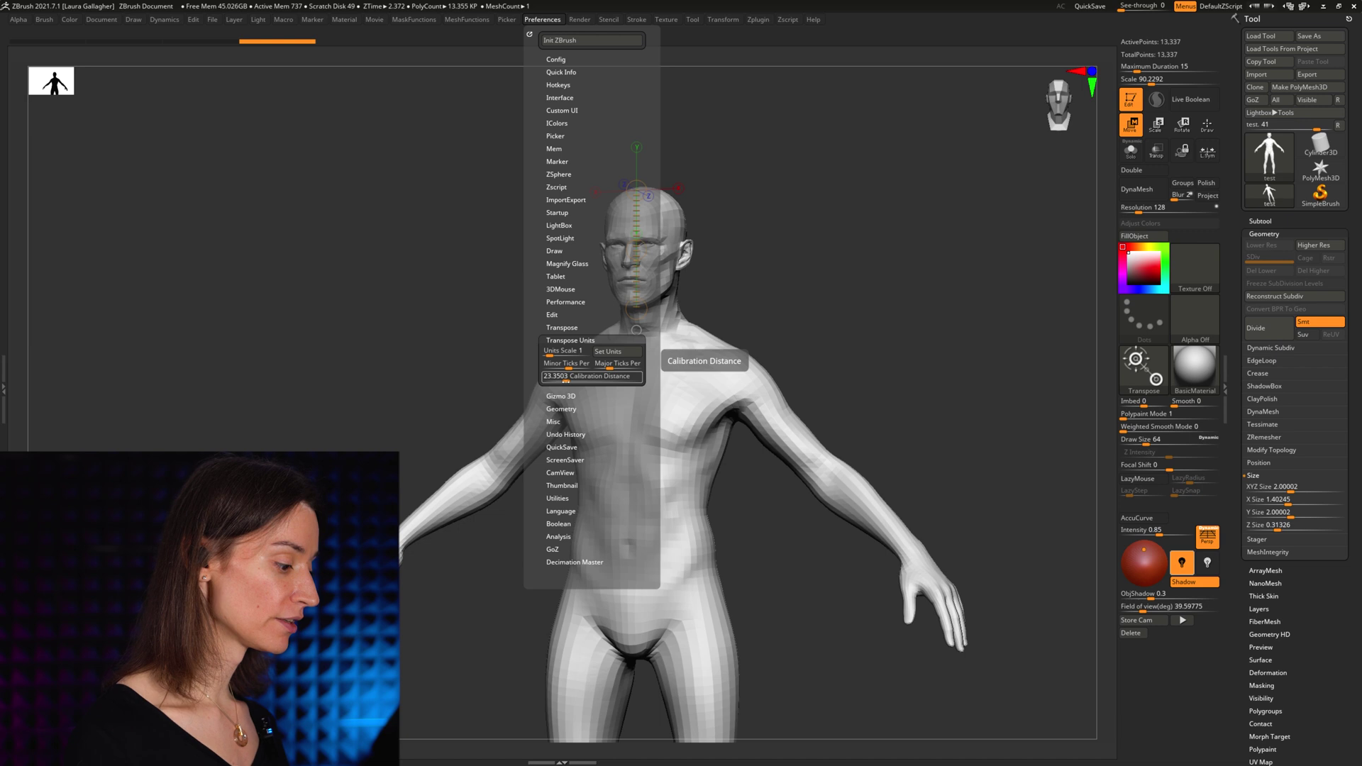
{"action": "left_click", "coordinate": [556, 376]}
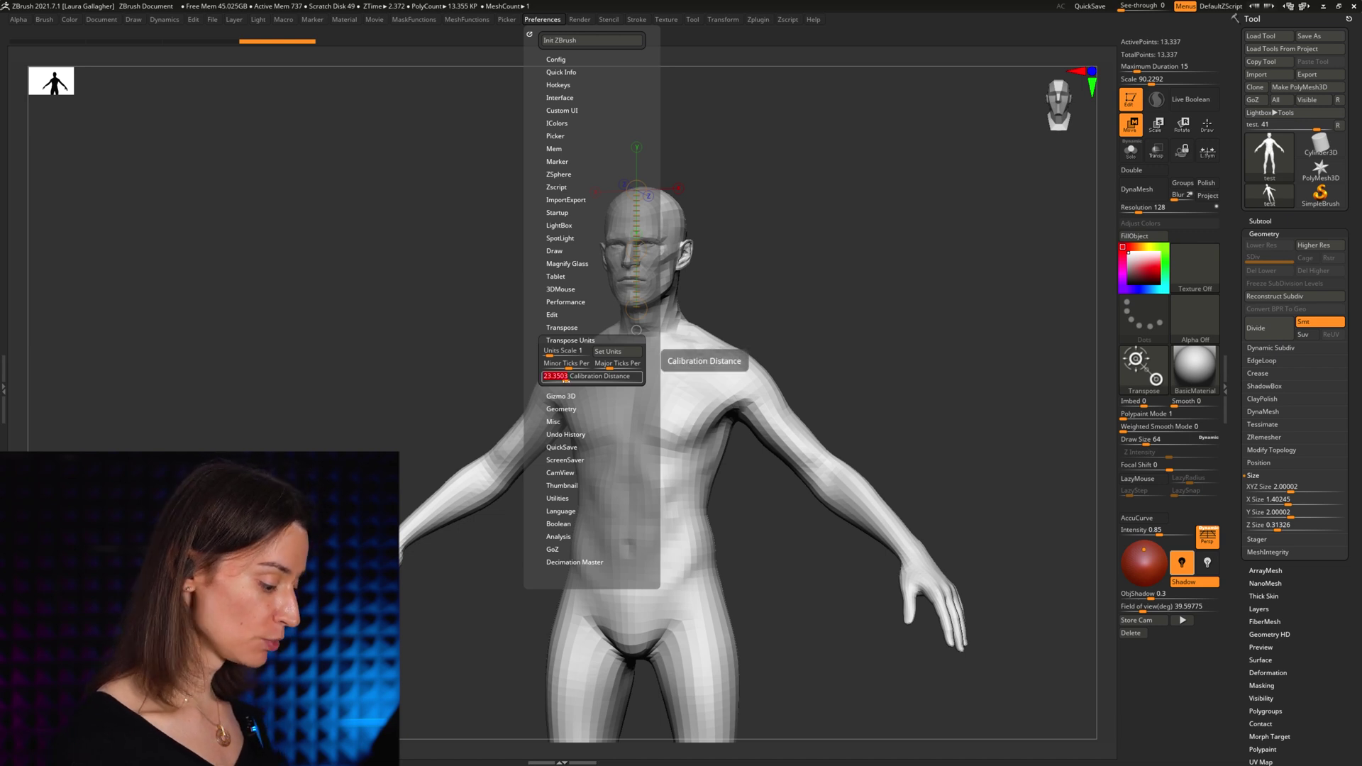
{"action": "type", "text": "1"}
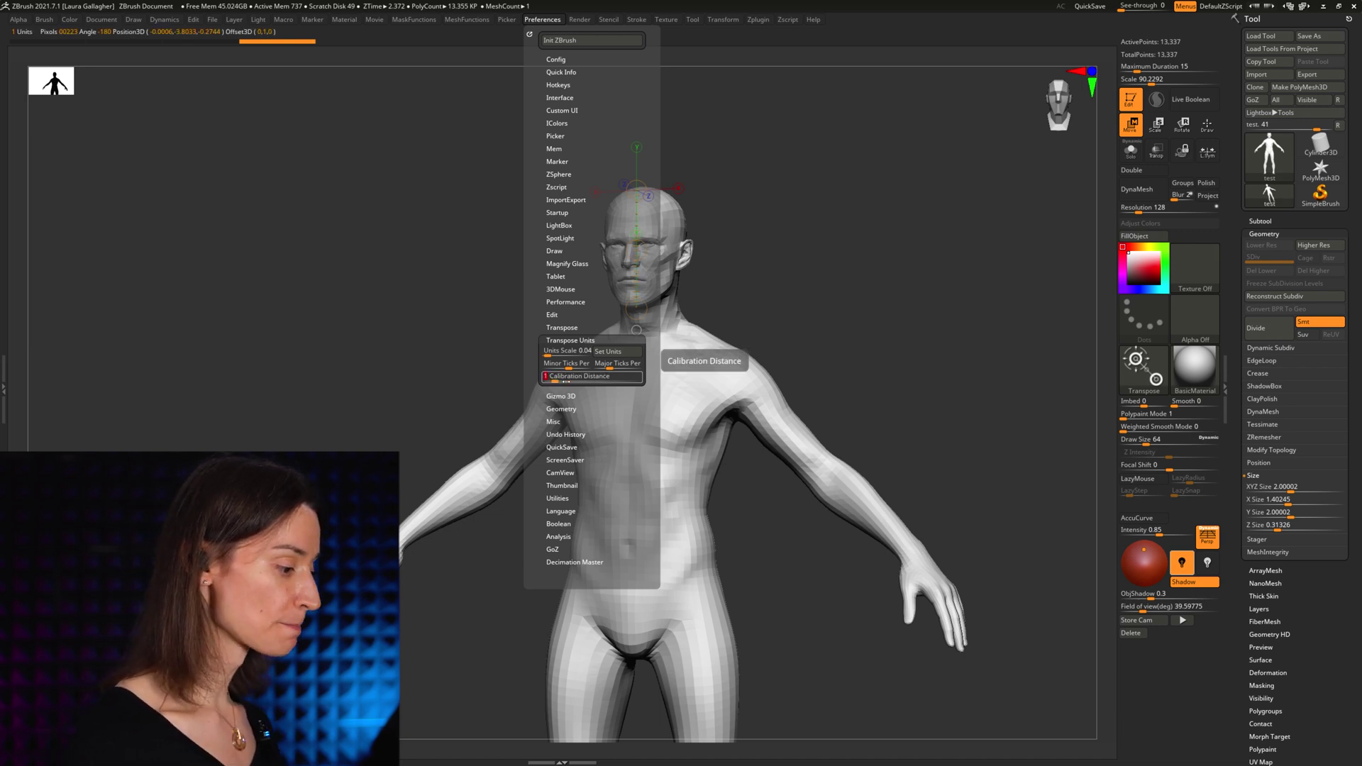
{"action": "key", "text": "Return"}
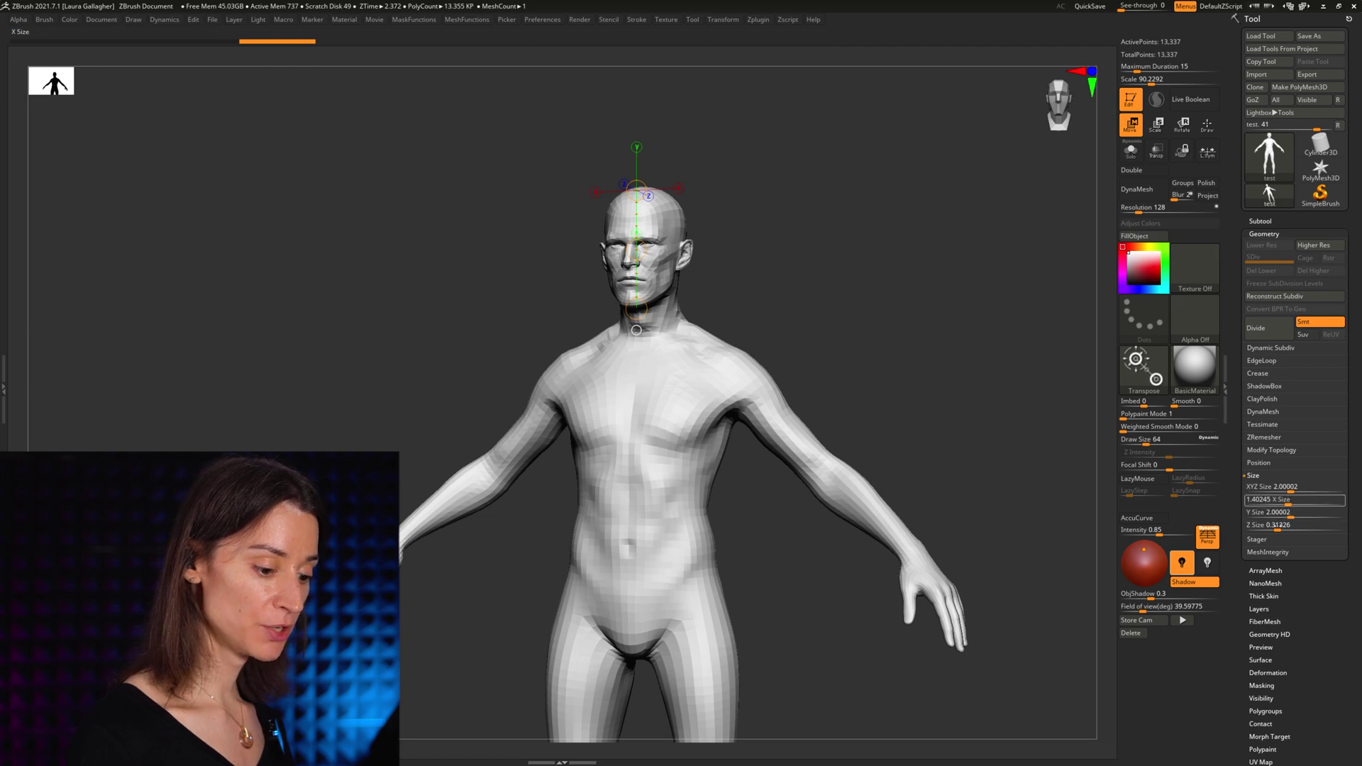
Measure the figure's full height in head lengths with a vertical transpose line from the crown to the feet
{"action": "scroll", "coordinate": [1332, 571], "scroll_direction": "down", "scroll_amount": 5}
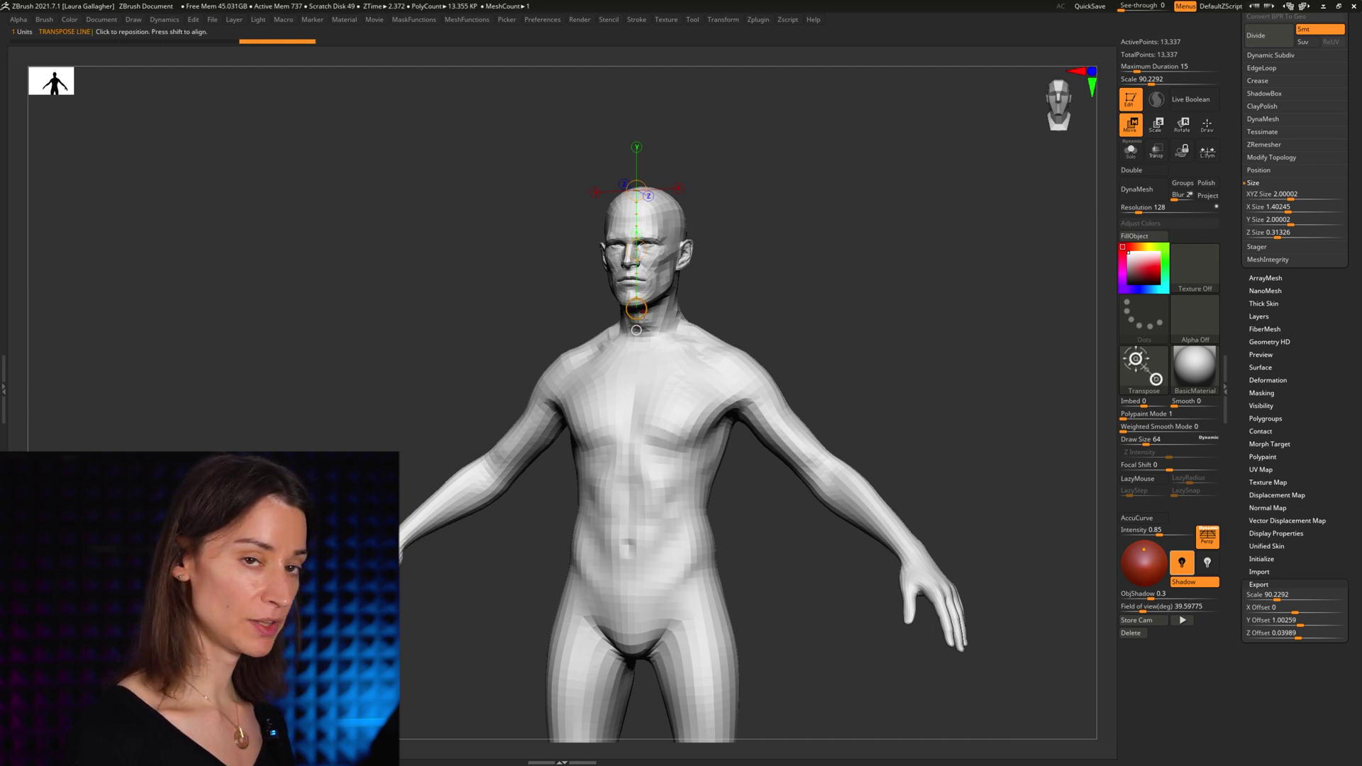
{"action": "left_click_drag", "start_coordinate": [638, 313], "coordinate": [638, 253], "text": "shift"}
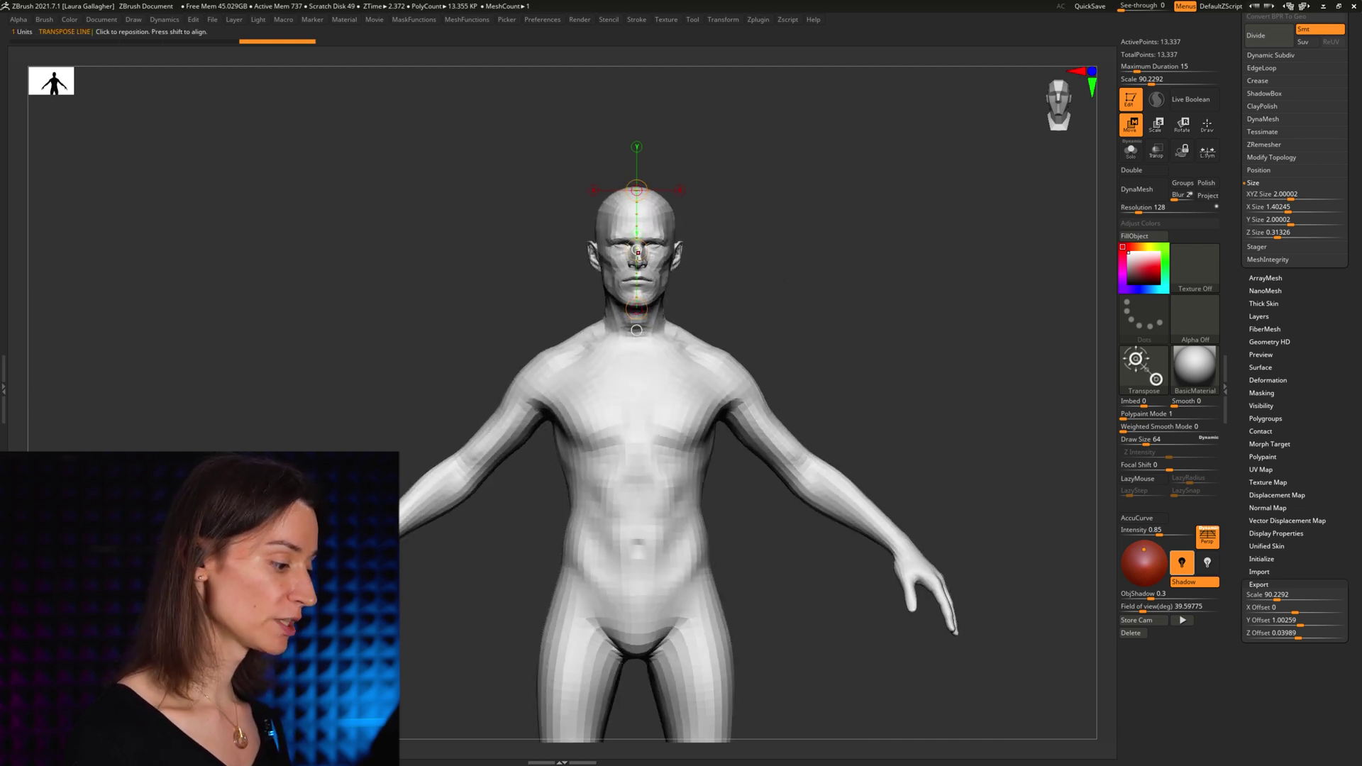
{"action": "left_click_drag", "start_coordinate": [764, 321], "coordinate": [59, 44], "text": "alt"}
{"action": "left_click_drag", "start_coordinate": [402, 148], "coordinate": [784, 287], "text": "alt"}
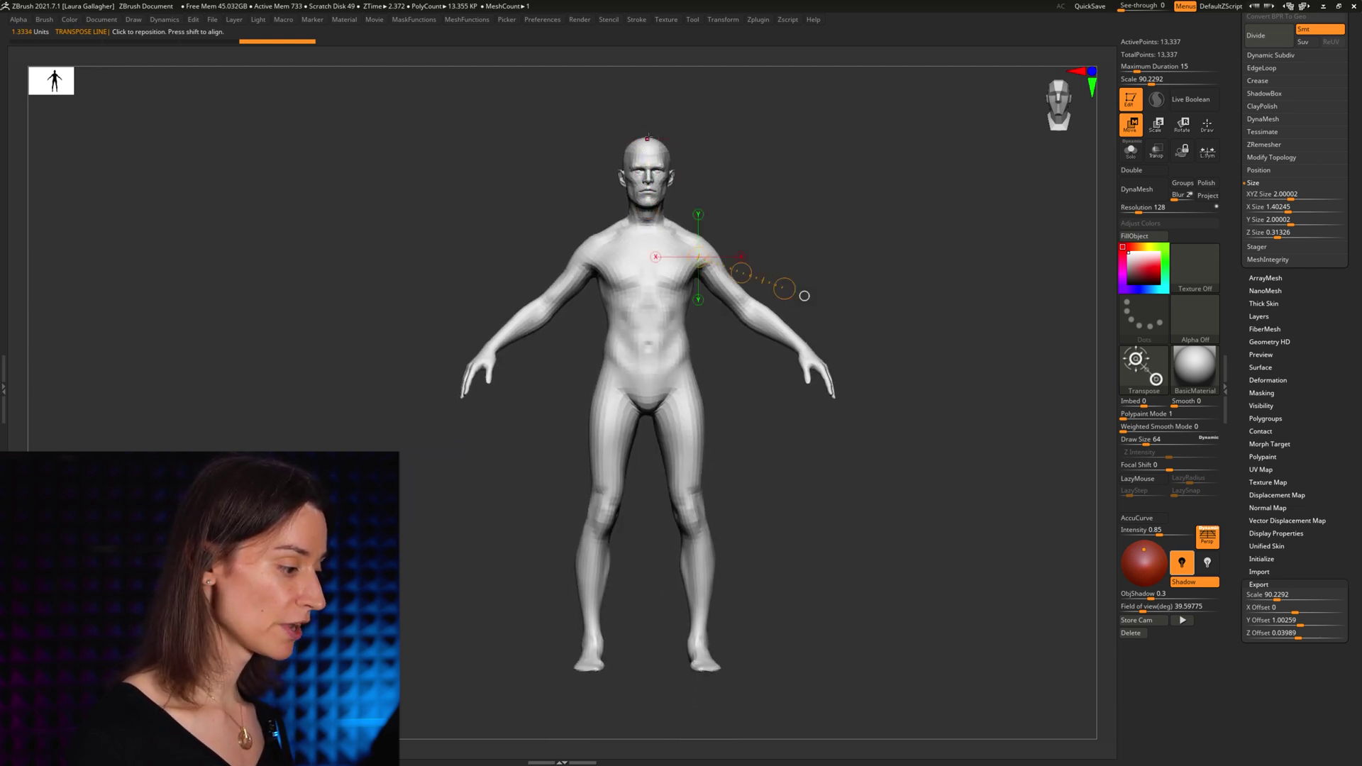
{"action": "left_click_drag", "start_coordinate": [647, 139], "coordinate": [647, 693]}
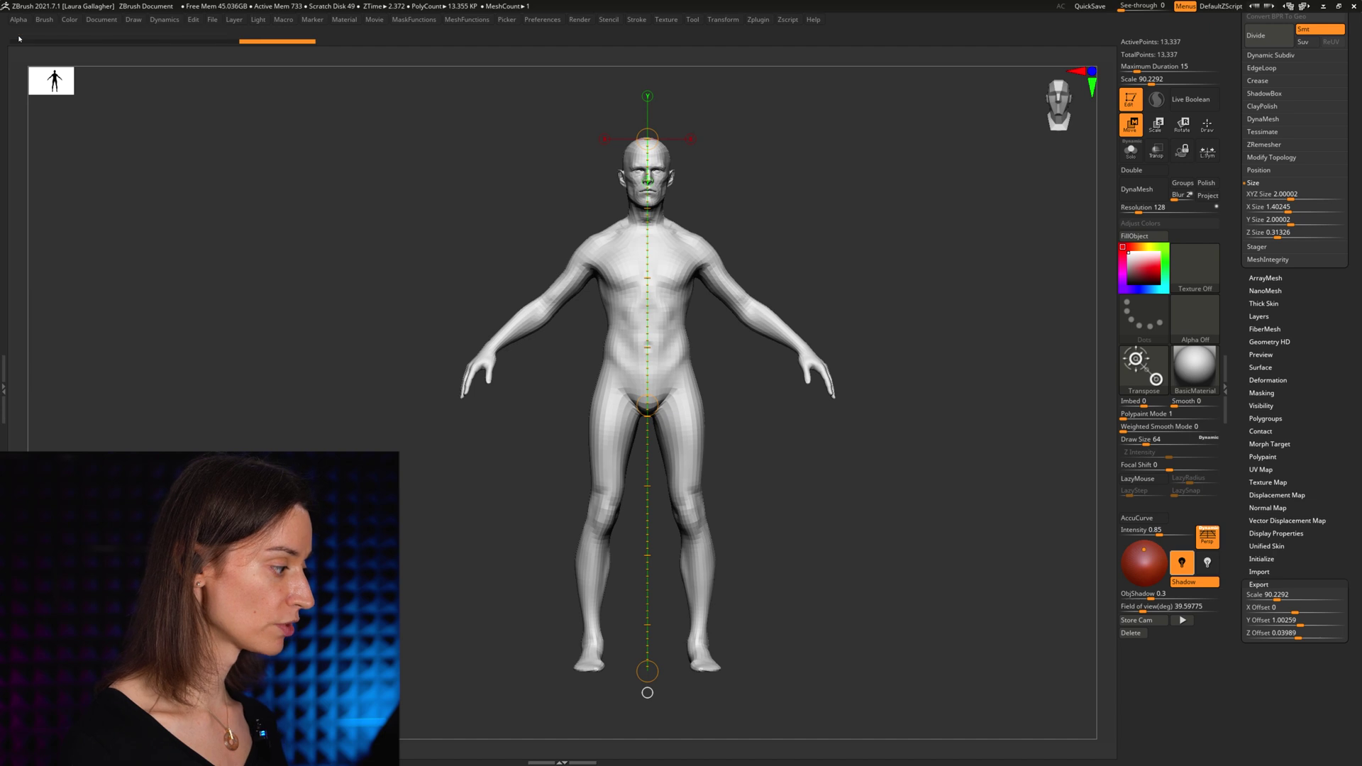
{"action": "left_click_drag", "start_coordinate": [417, 271], "coordinate": [425, 240]}
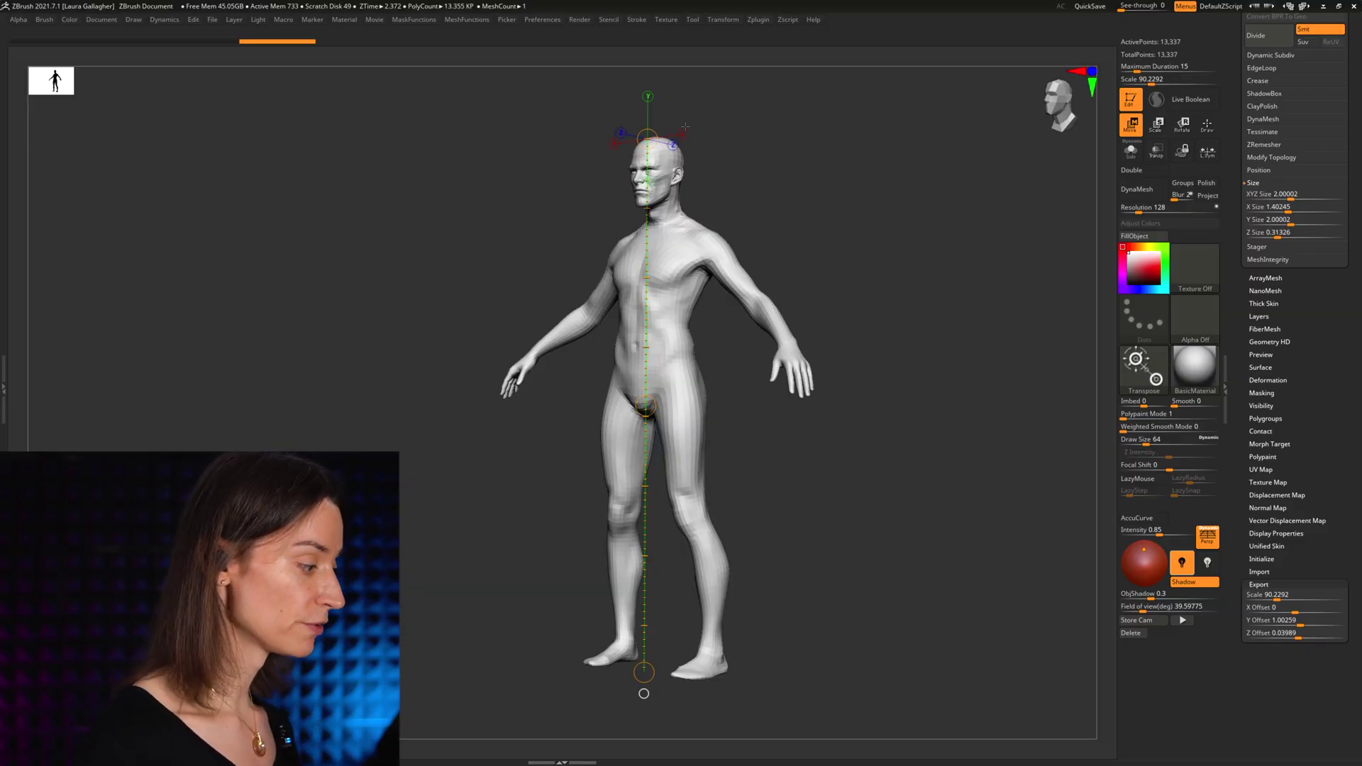
{"action": "left_click_drag", "start_coordinate": [511, 137], "coordinate": [775, 175], "text": "shift"}
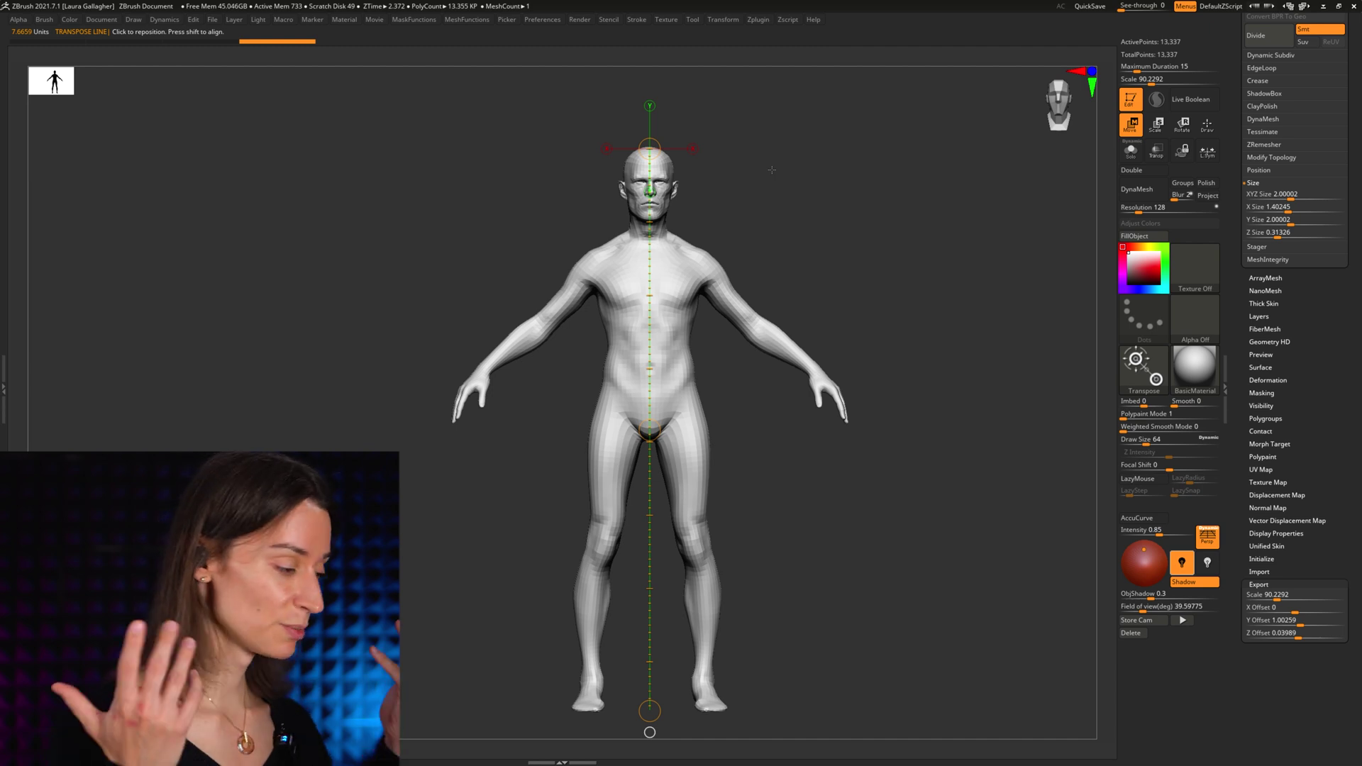
{"action": "mouse_move", "coordinate": [845, 234]}
{"action": "left_mouse_down", "text": "alt"}
{"action": "mouse_move", "coordinate": [864, 214]}
{"action": "mouse_move", "coordinate": [822, 232]}
{"action": "left_mouse_up", "text": "alt"}
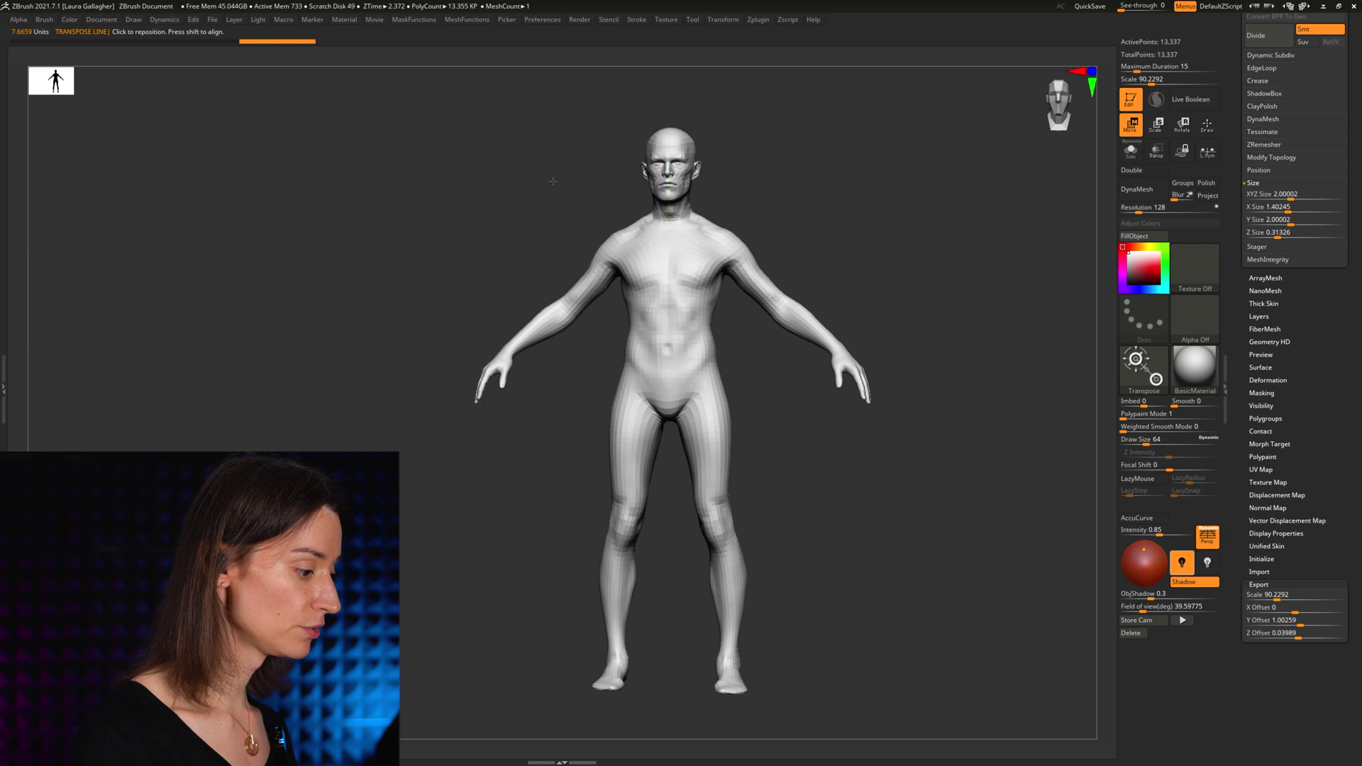
{"action": "left_click_drag", "start_coordinate": [644, 203], "coordinate": [554, 181]}
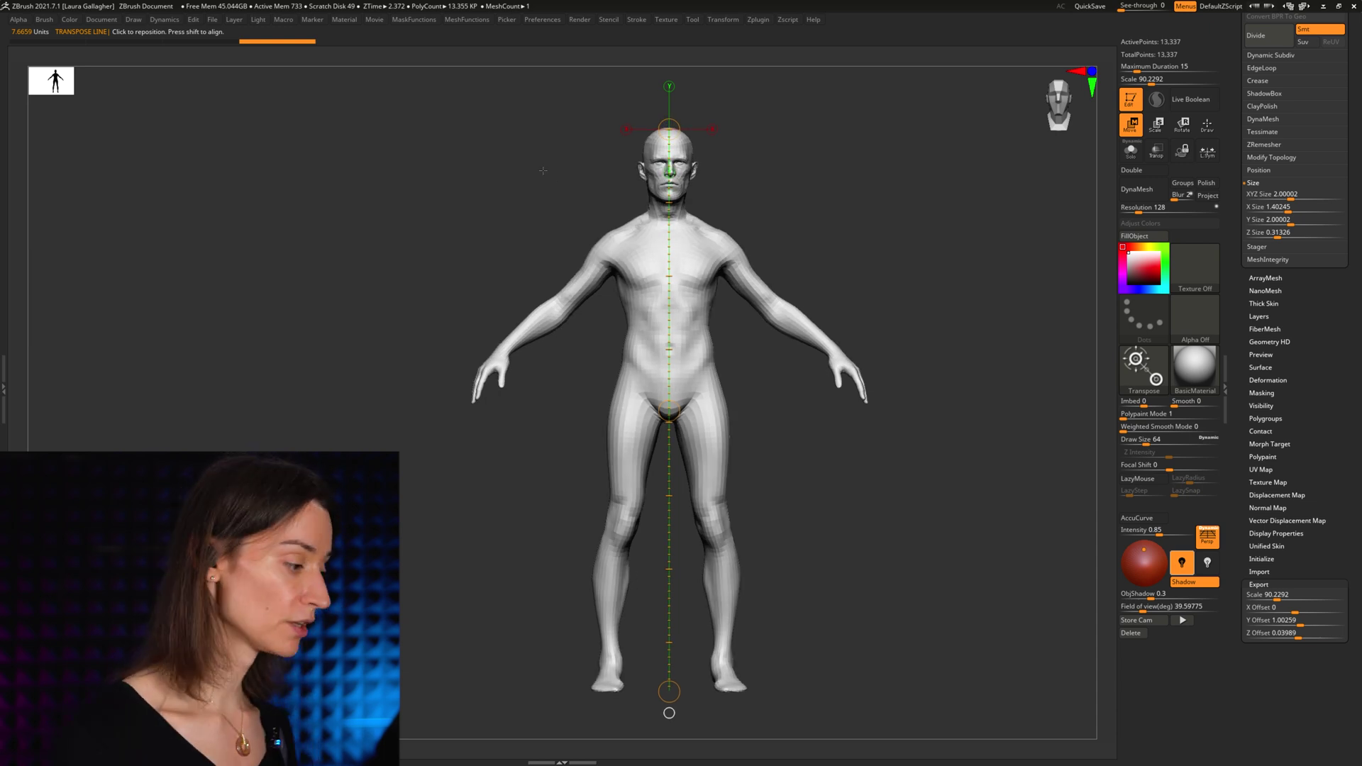
Set the units scale of the transpose units back to 1
{"action": "left_click", "coordinate": [543, 21]}
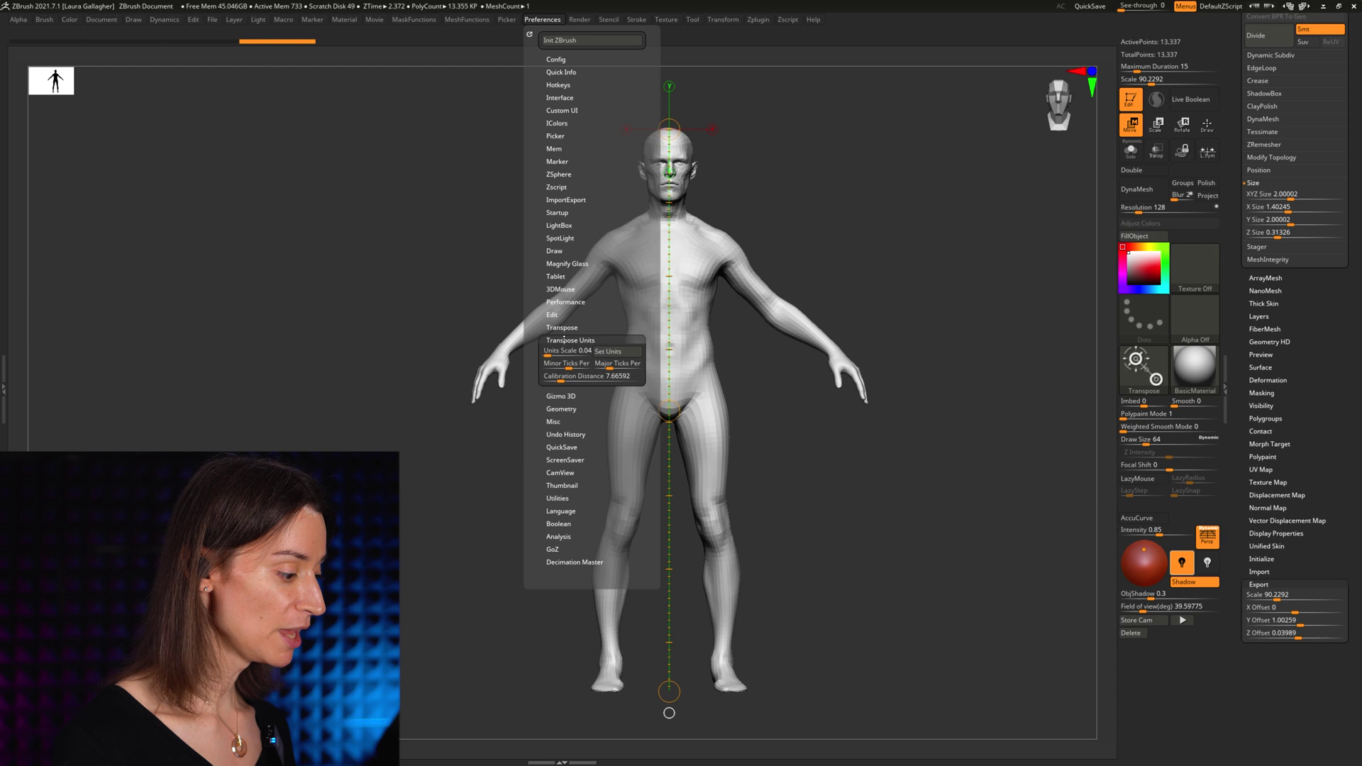
{"action": "left_click", "coordinate": [564, 350]}
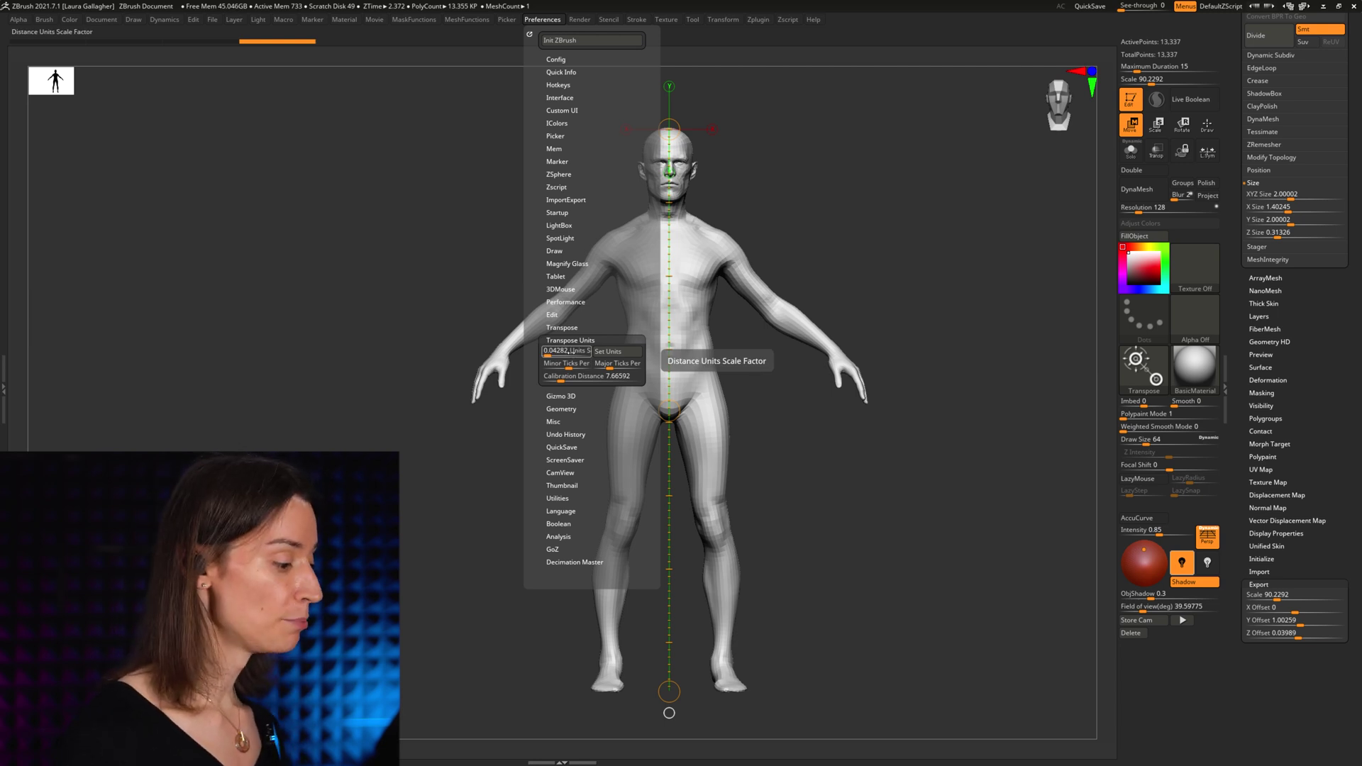
{"action": "type", "text": "1"}
{"action": "key", "text": "Return"}
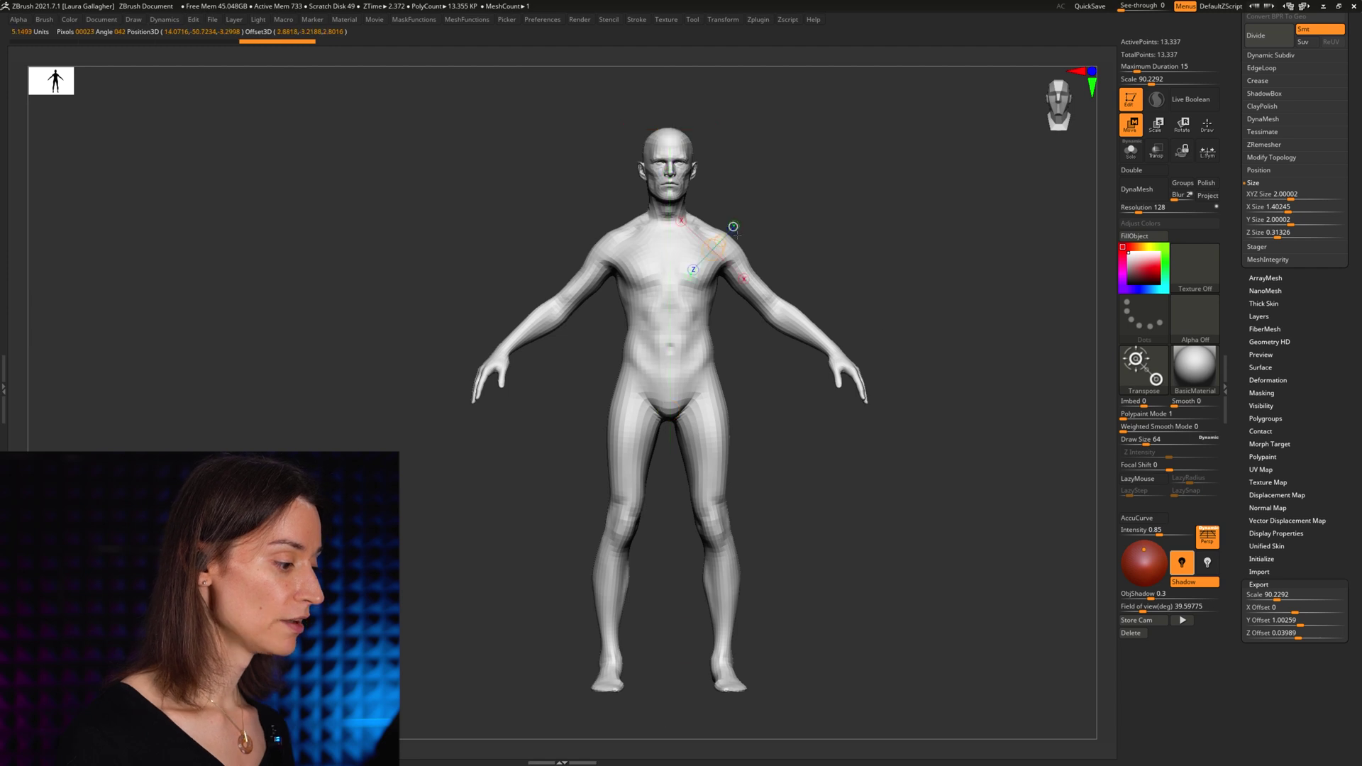
Measure the figure from crown to feet with a vertical transpose line and check its units scale and calibration distance
{"action": "left_click_drag", "start_coordinate": [712, 250], "coordinate": [786, 218]}
{"action": "left_click_drag", "start_coordinate": [669, 129], "coordinate": [697, 689], "text": "shift"}
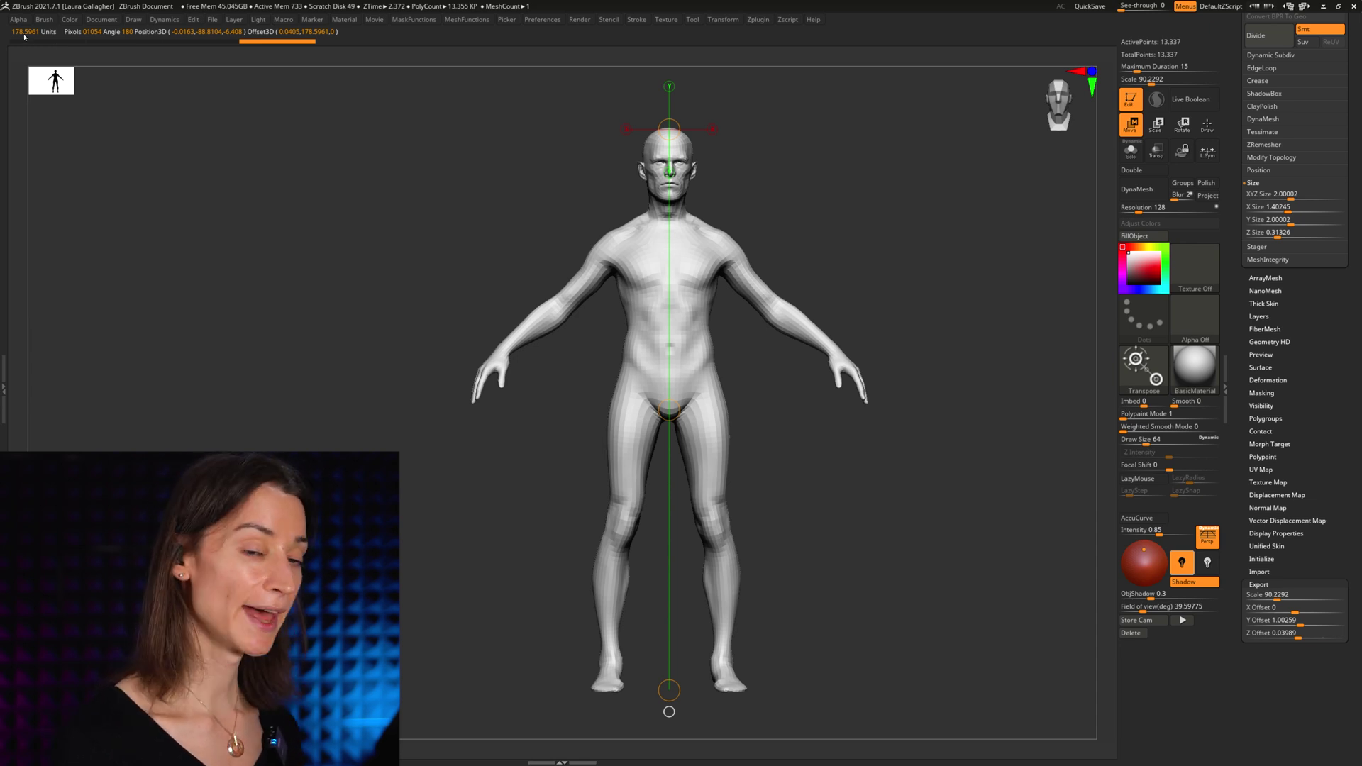
{"action": "left_click", "coordinate": [542, 19]}
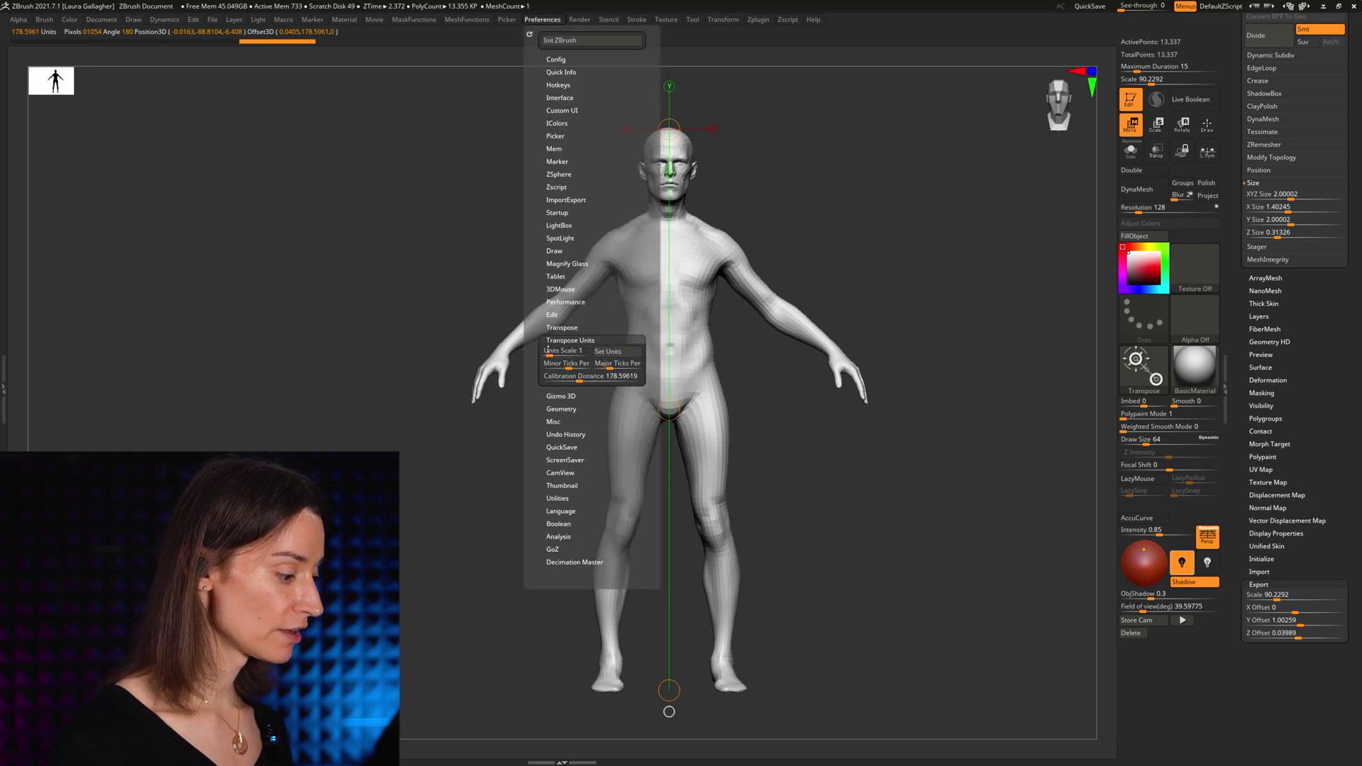
{"action": "left_click", "coordinate": [560, 352]}
{"action": "left_click", "coordinate": [566, 376]}
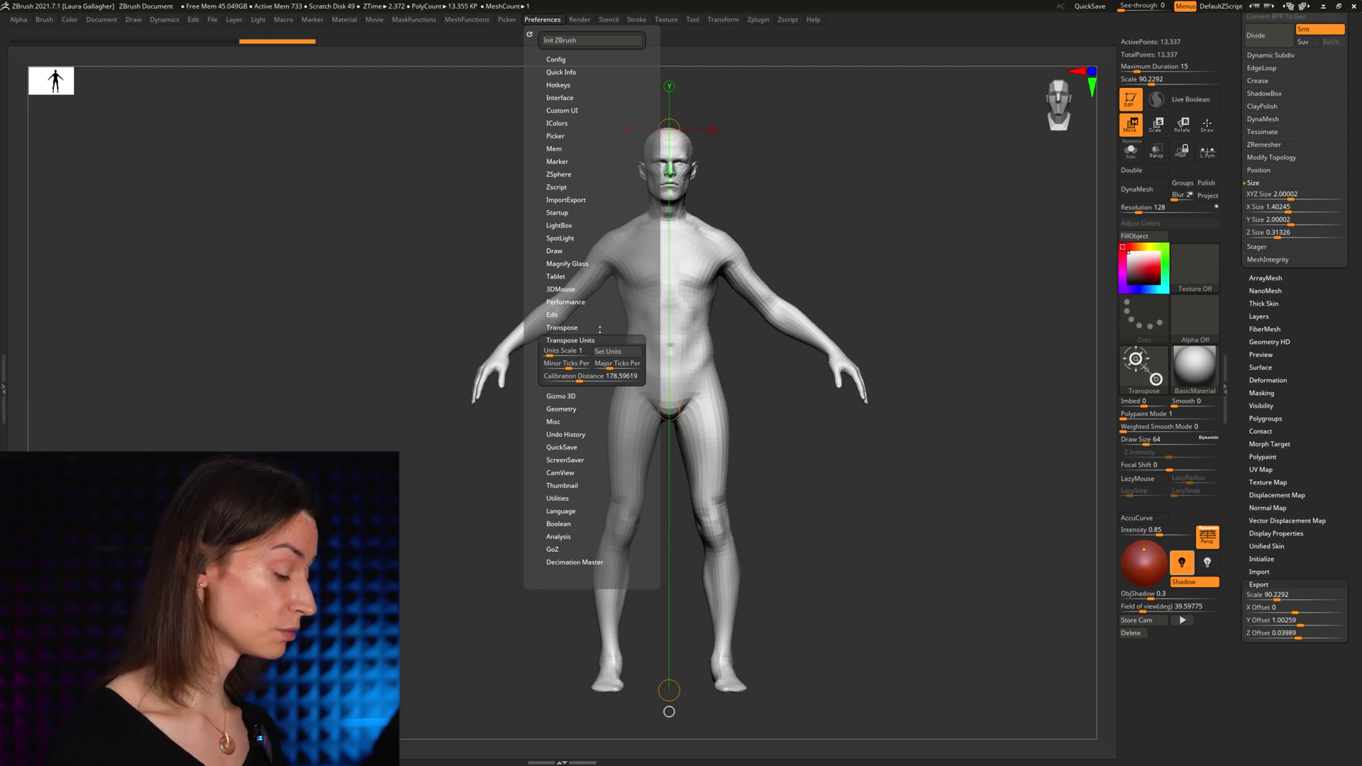
{"action": "left_click", "coordinate": [576, 377]}
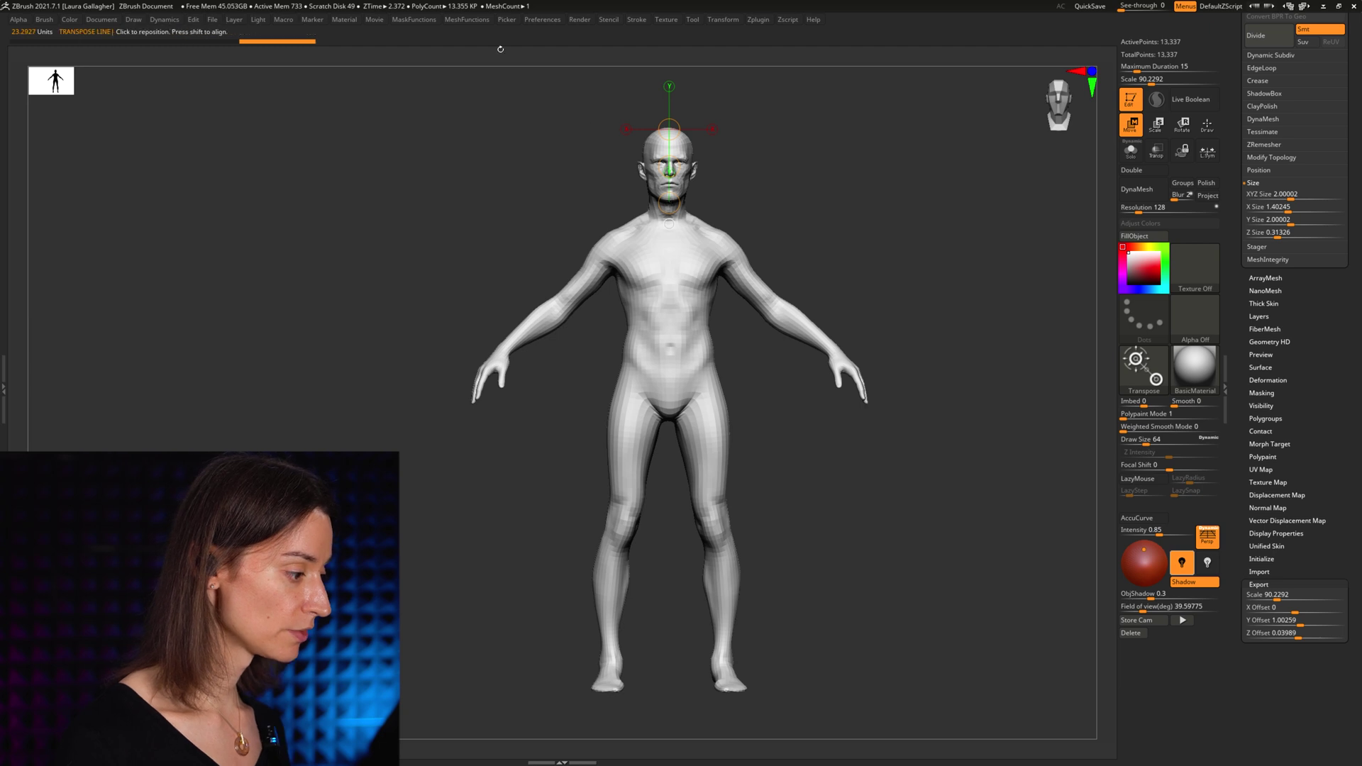
Set the transpose units' calibration distance to 1 so that the head-length line equals one unit
{"action": "left_click", "coordinate": [541, 20]}
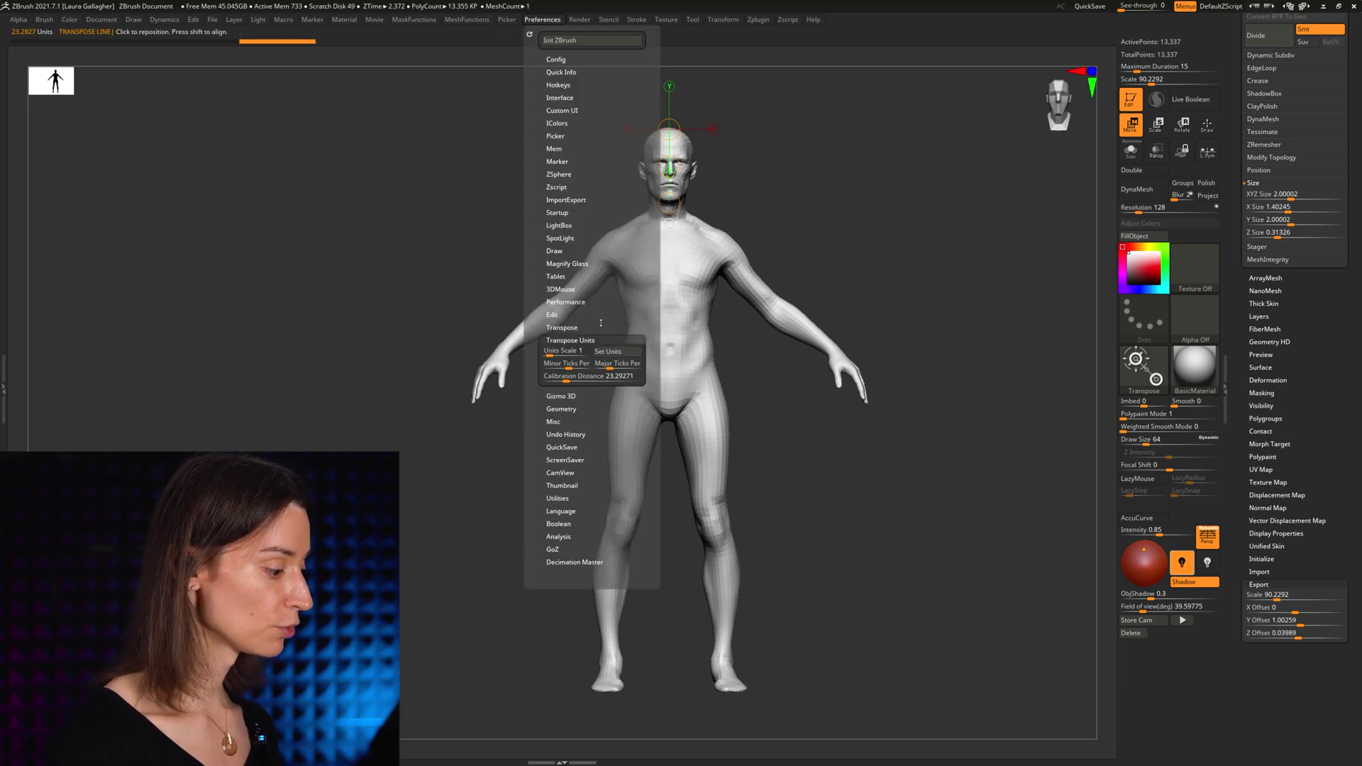
{"action": "left_click", "coordinate": [575, 379]}
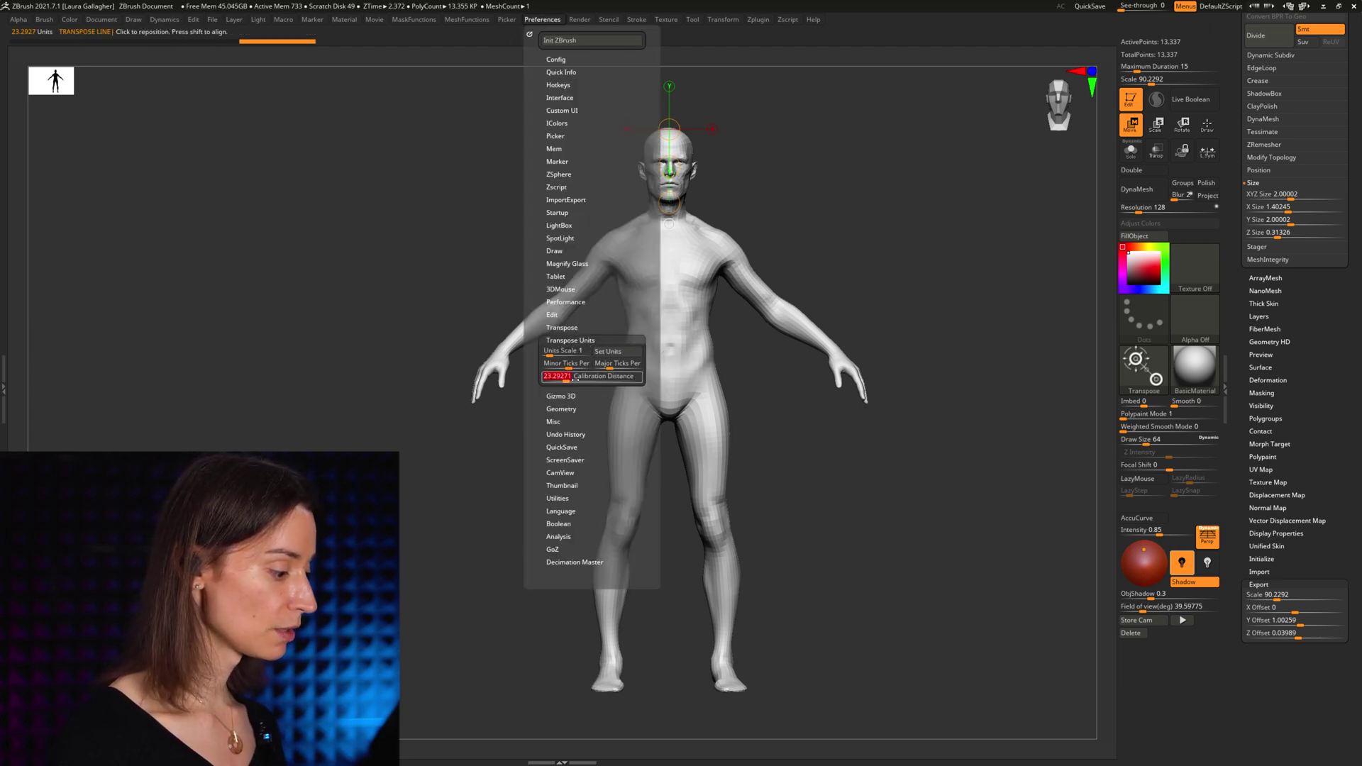
{"action": "type", "text": "1"}
{"action": "key", "text": "Return"}
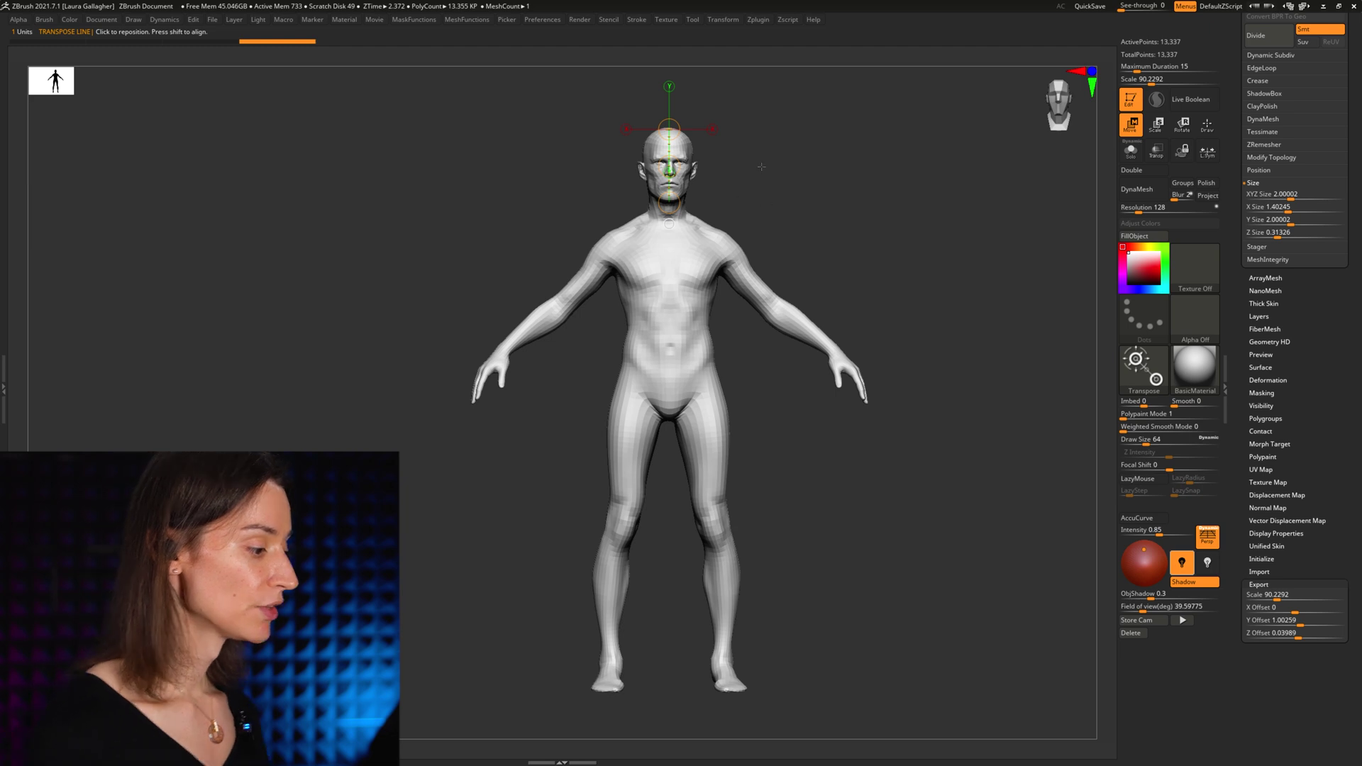
Measure from the crown of the head down to between the thighs with a vertical transpose line
{"action": "left_click_drag", "start_coordinate": [667, 275], "coordinate": [735, 282]}
{"action": "mouse_move", "coordinate": [669, 129]}
{"action": "left_mouse_down", "text": "shift"}
{"action": "mouse_move", "coordinate": [669, 577]}
{"action": "mouse_move", "coordinate": [669, 497]}
{"action": "left_mouse_up", "text": "shift"}
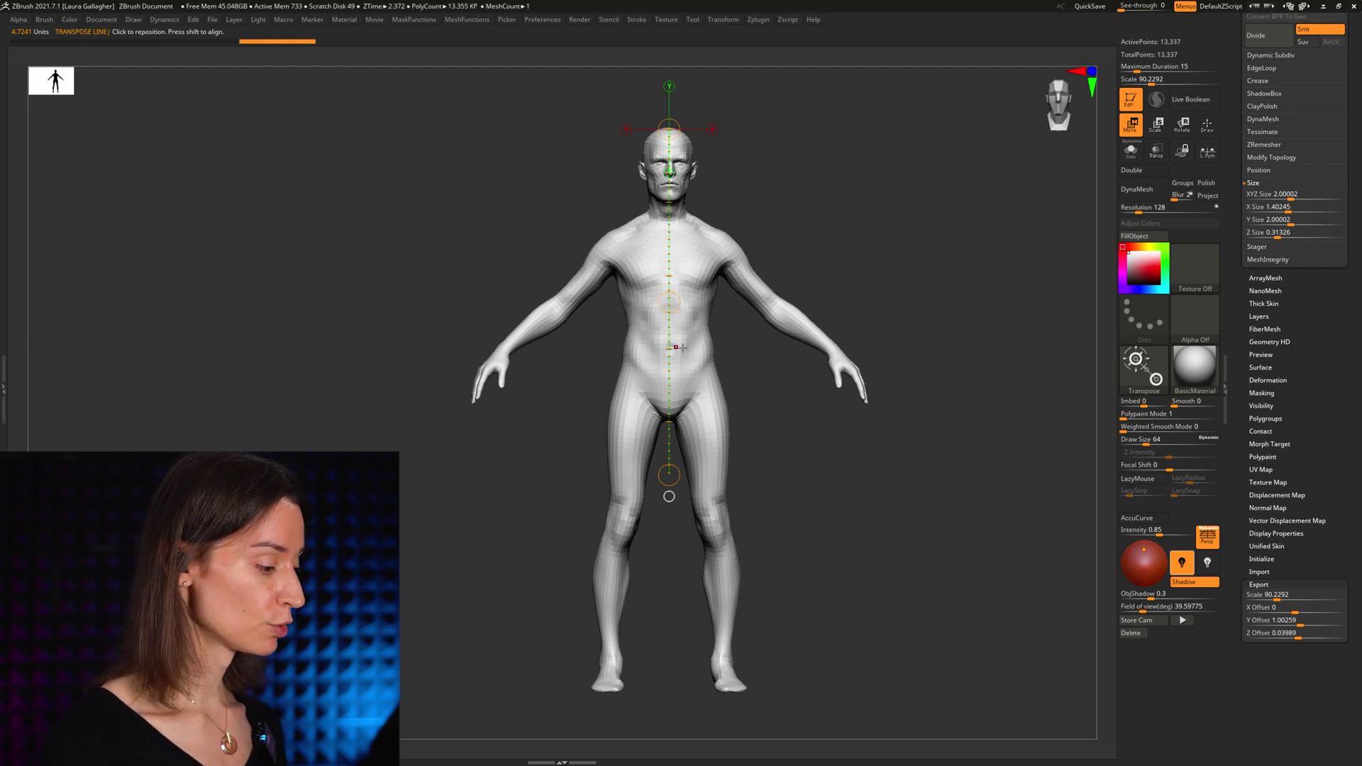
Examine the body's landmarks against the head-length marks of the vertical transpose line from the back, side and front
{"action": "right_click_drag", "start_coordinate": [798, 443], "coordinate": [792, 402]}
{"action": "key", "text": "ctrl+z"}
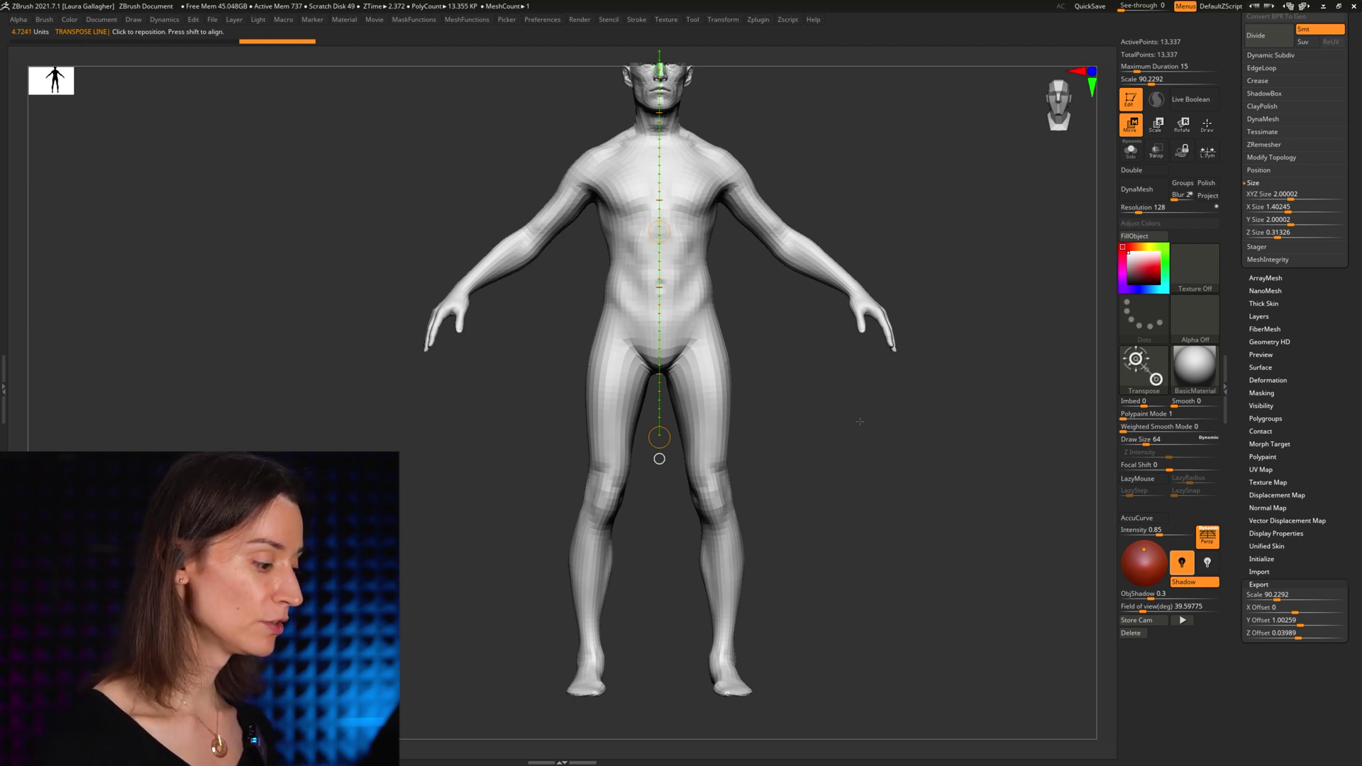
{"action": "left_click_drag", "start_coordinate": [860, 422], "coordinate": [757, 418]}
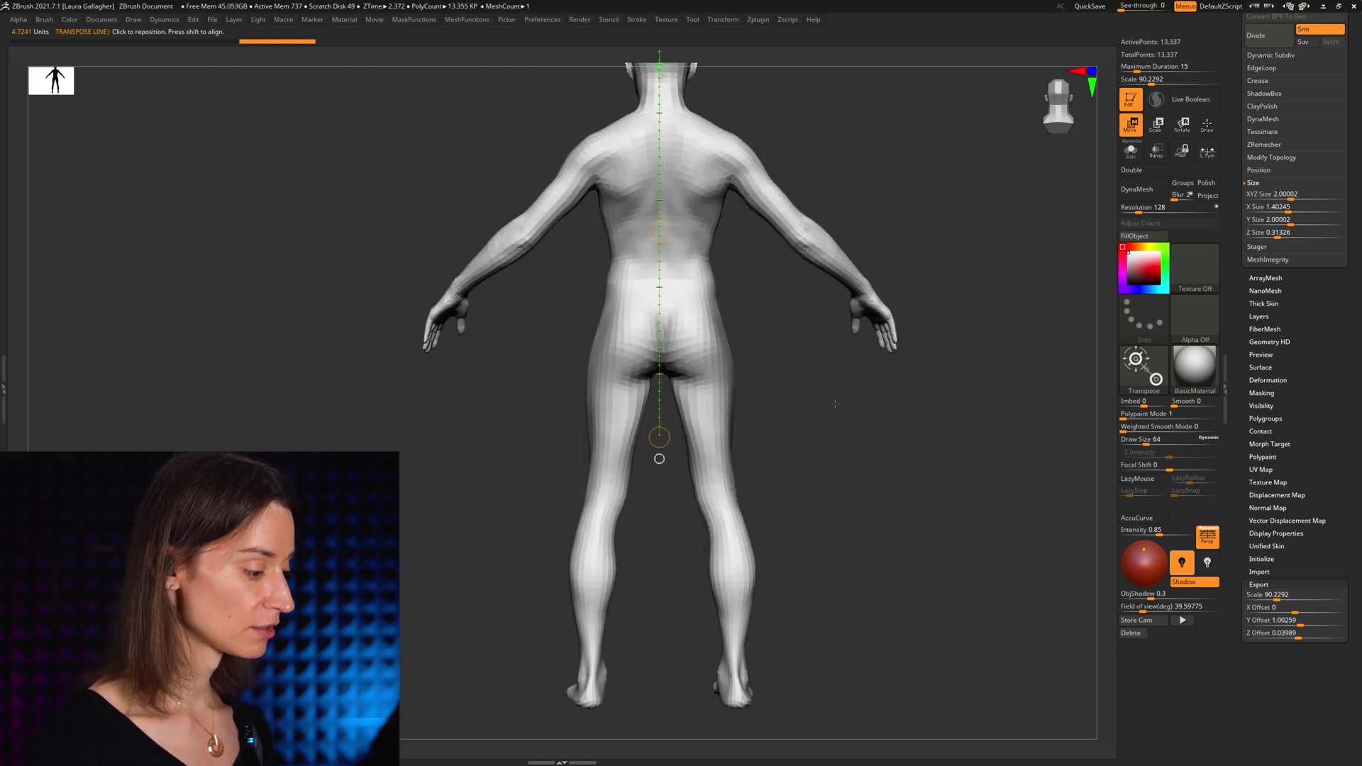
{"action": "left_click_drag", "start_coordinate": [836, 403], "coordinate": [829, 405]}
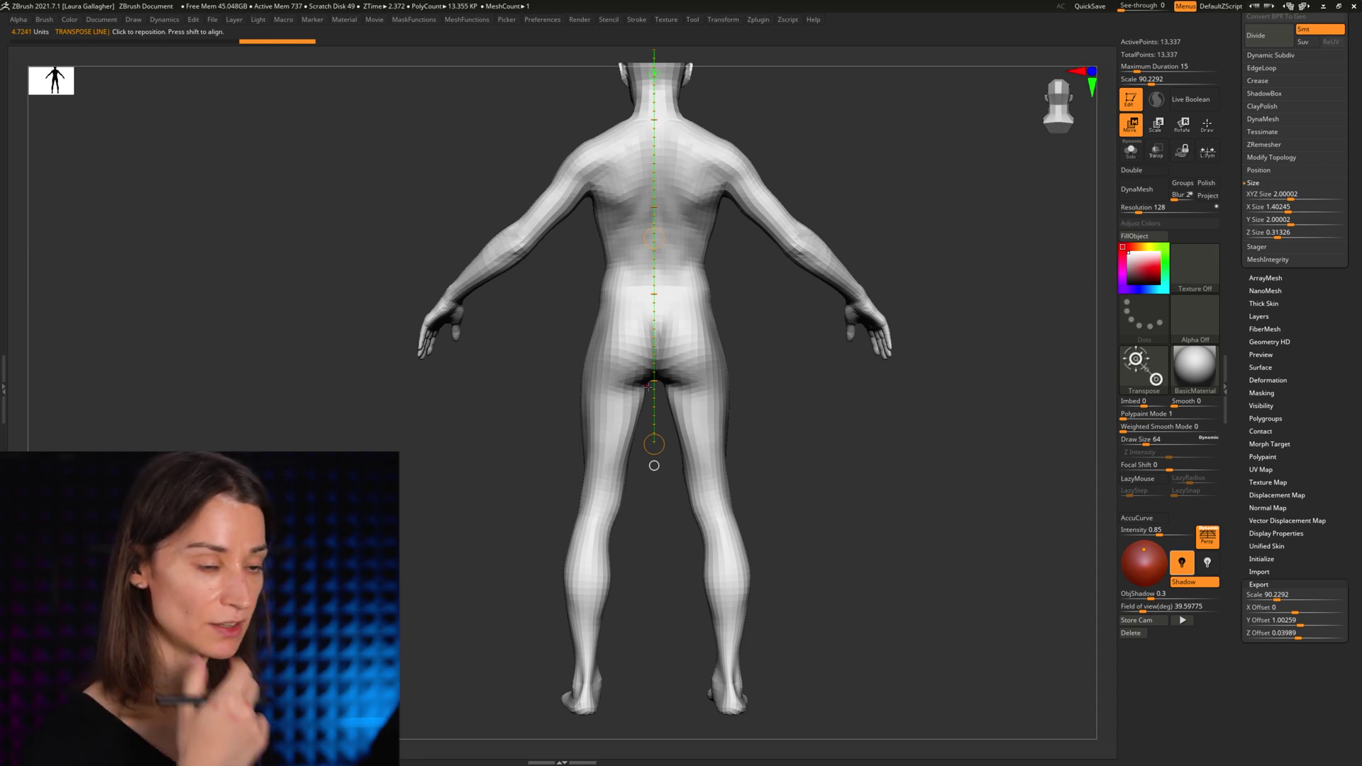
{"action": "left_click_drag", "start_coordinate": [808, 428], "coordinate": [695, 389], "text": "shift"}
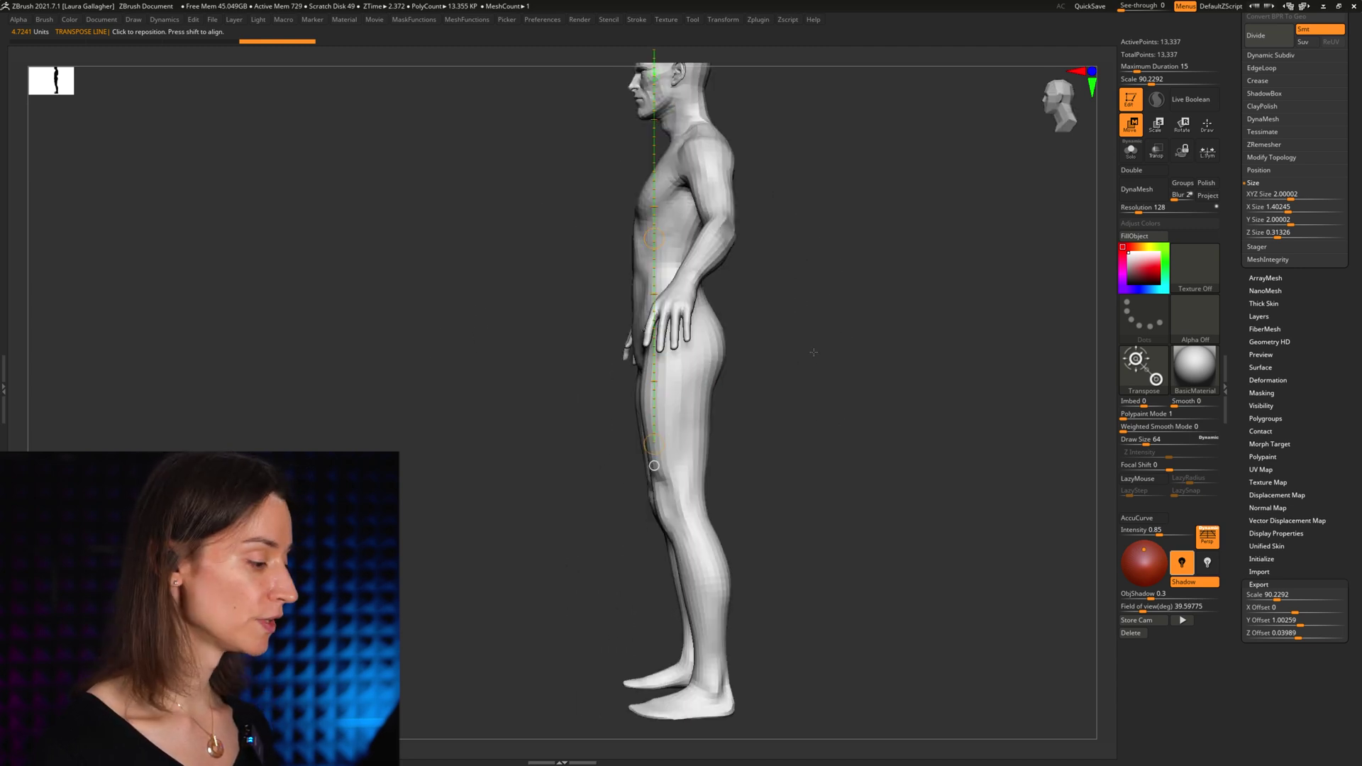
{"action": "left_click_drag", "start_coordinate": [814, 353], "coordinate": [817, 445]}
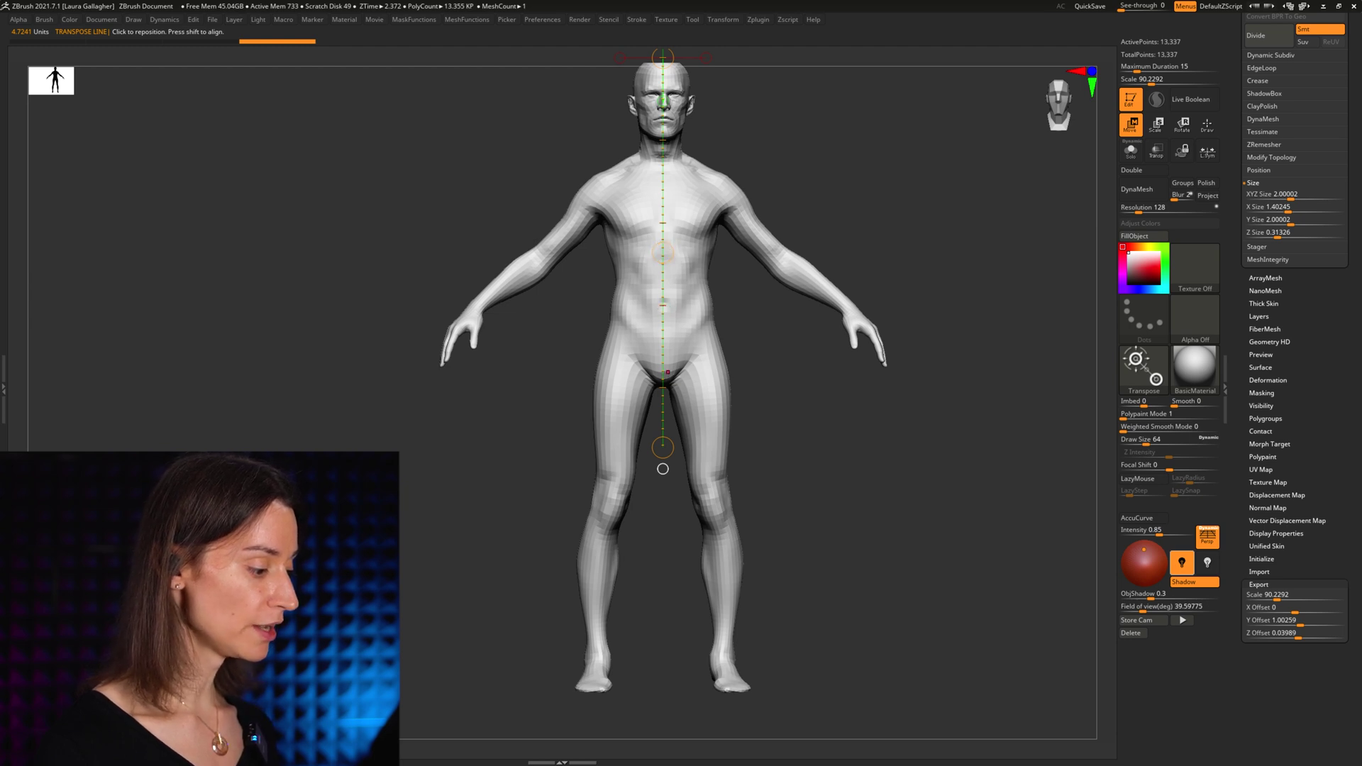
{"action": "left_click_drag", "start_coordinate": [781, 404], "coordinate": [862, 404]}
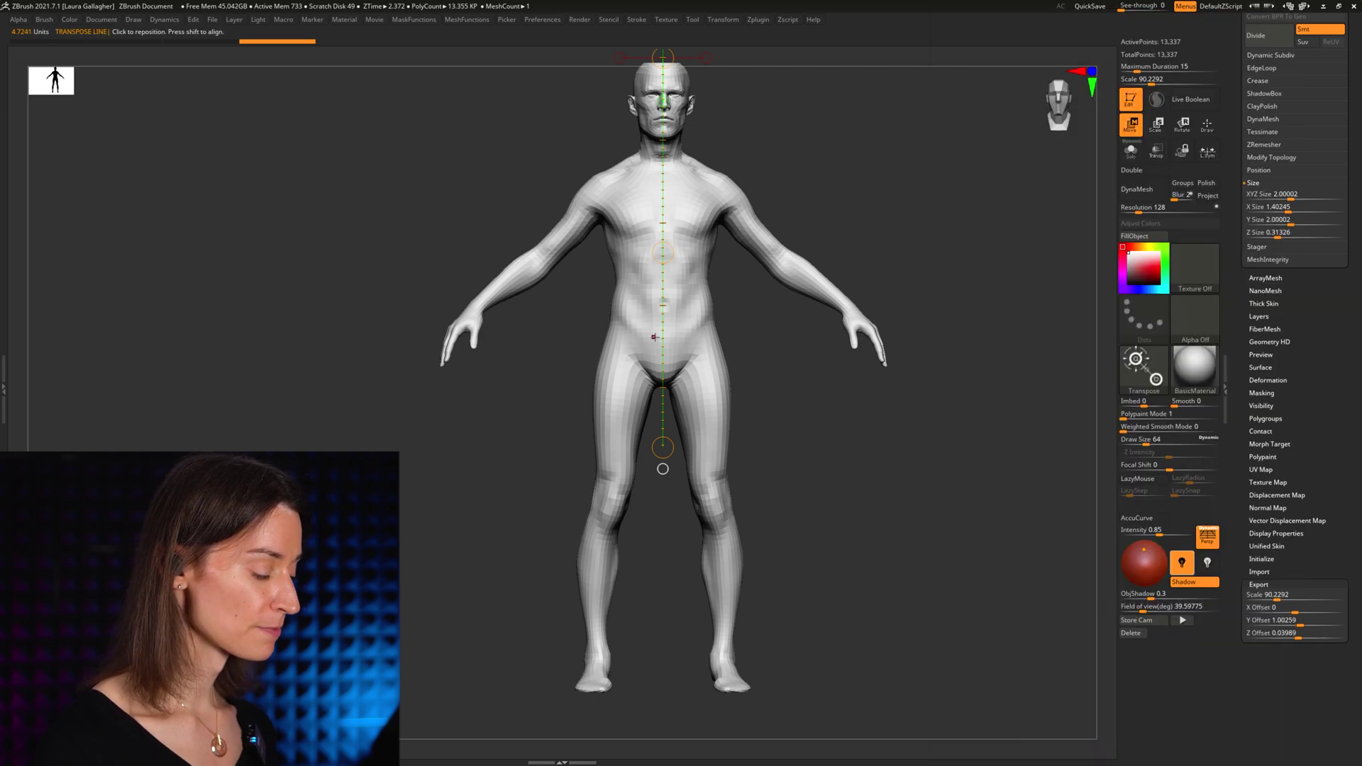
Measure the leg in head lengths with a vertical transpose line from hip level to the soles of the feet
{"action": "left_click", "coordinate": [696, 337]}
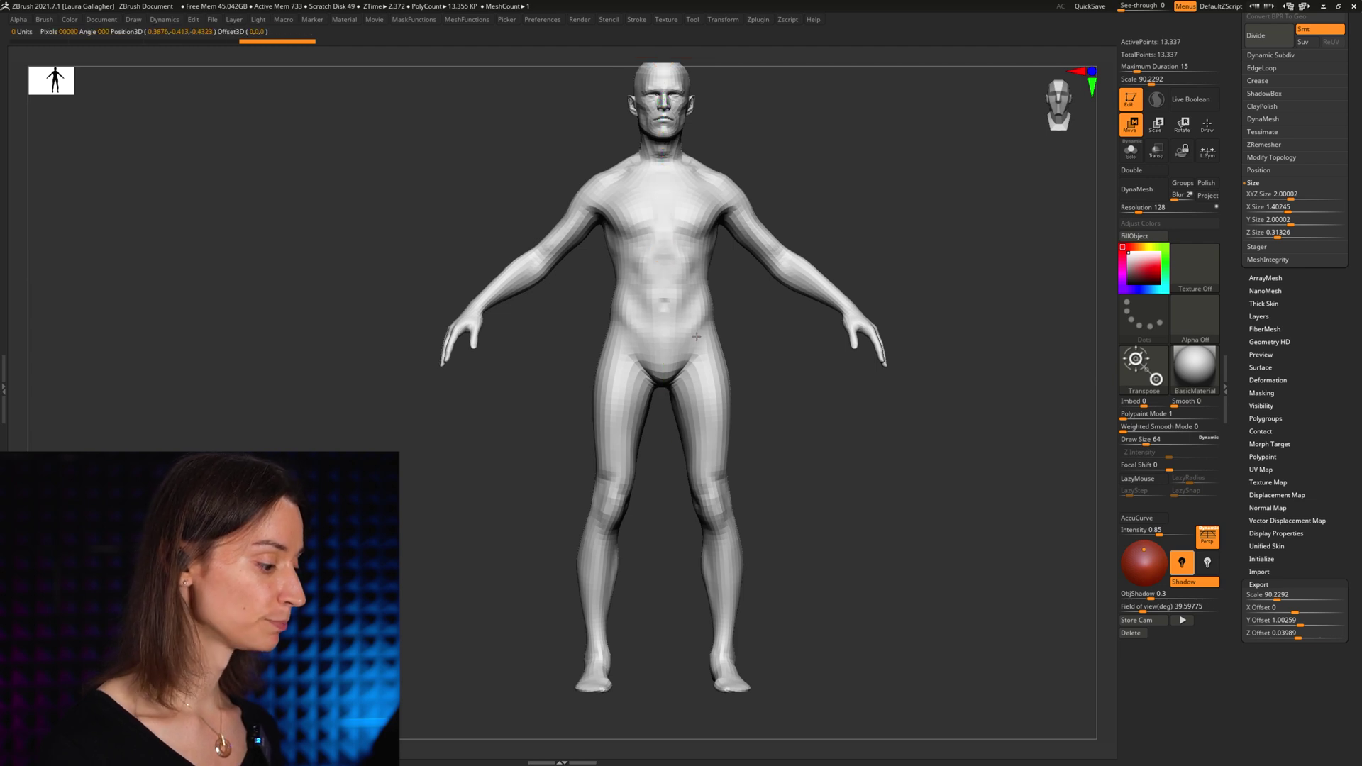
{"action": "left_click_drag", "start_coordinate": [696, 337], "coordinate": [696, 685]}
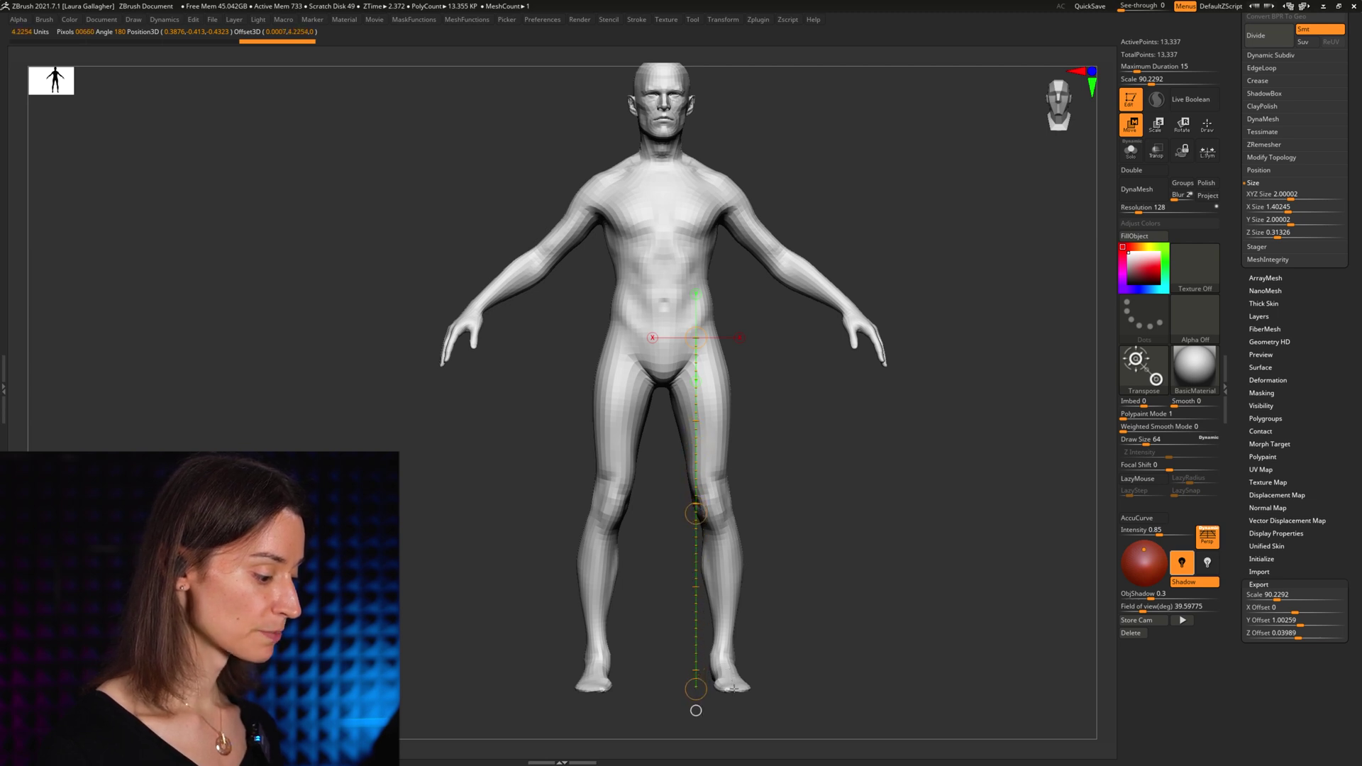